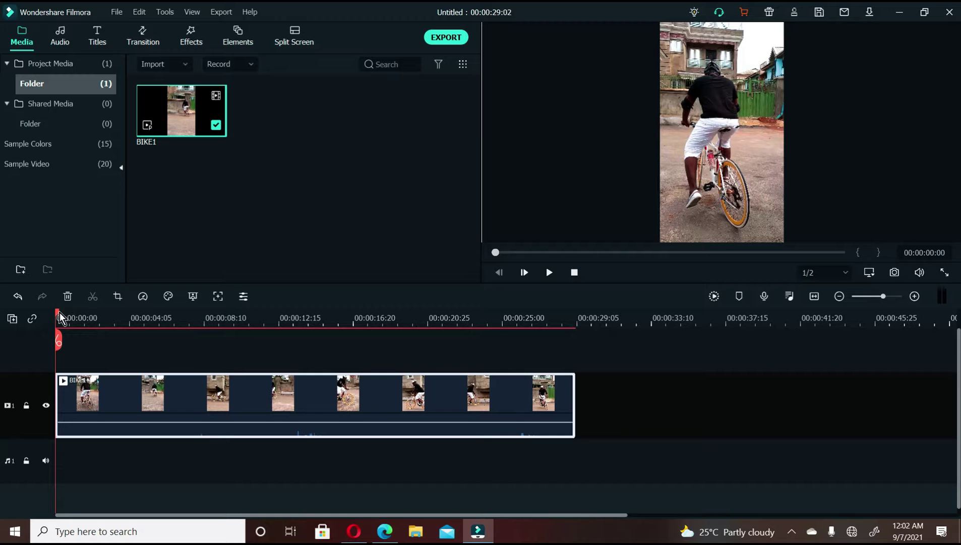
- Split the BIKE1 clip near its start at 00:00:00:26
left_click_drag(58, 316, 71, 318)
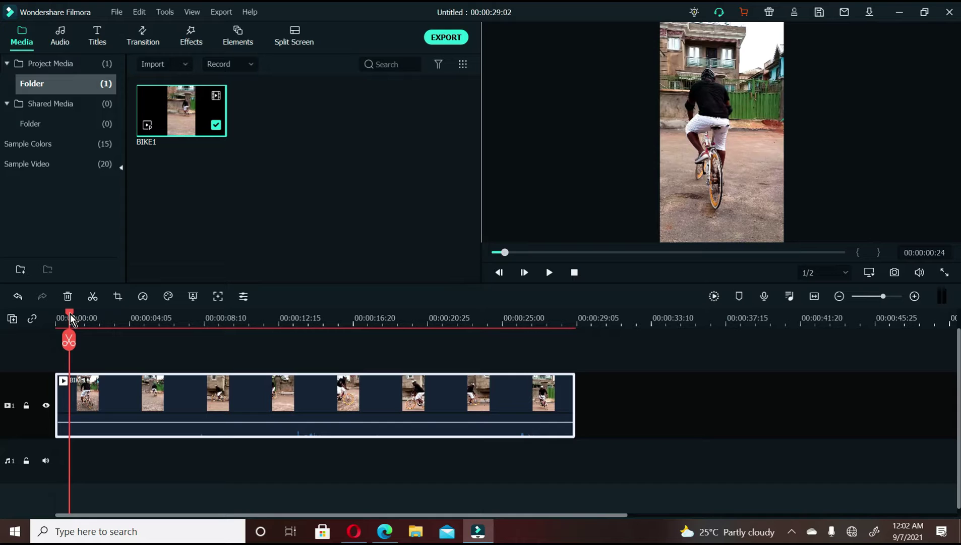
left_click_drag(71, 316, 72, 316)
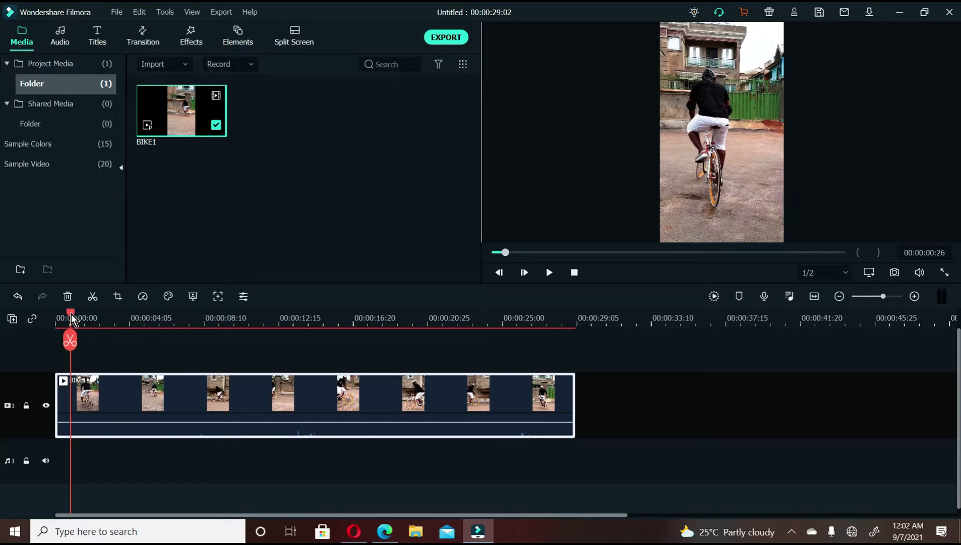
left_click(72, 341)
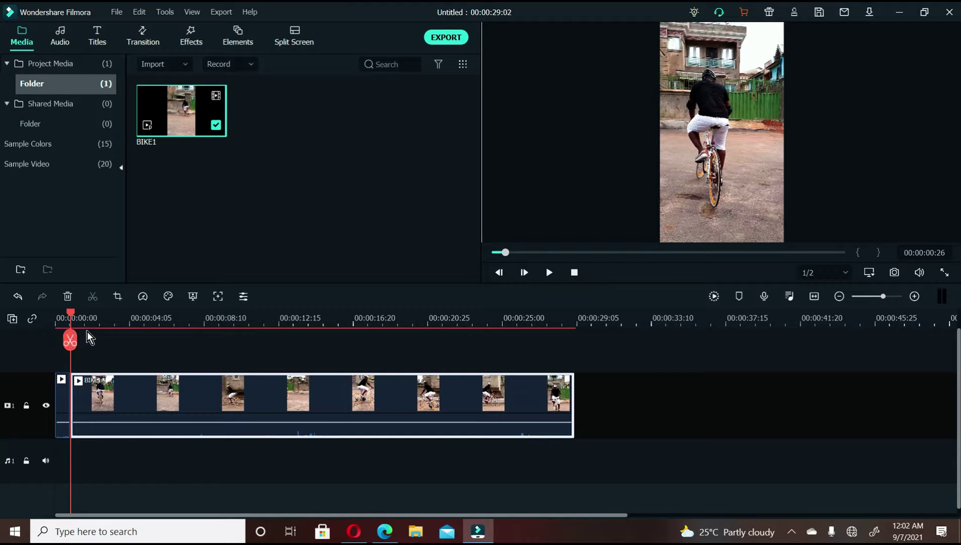
- Split the longer remaining part of the BIKE1 clip at 00:00:03:17
left_click(71, 312)
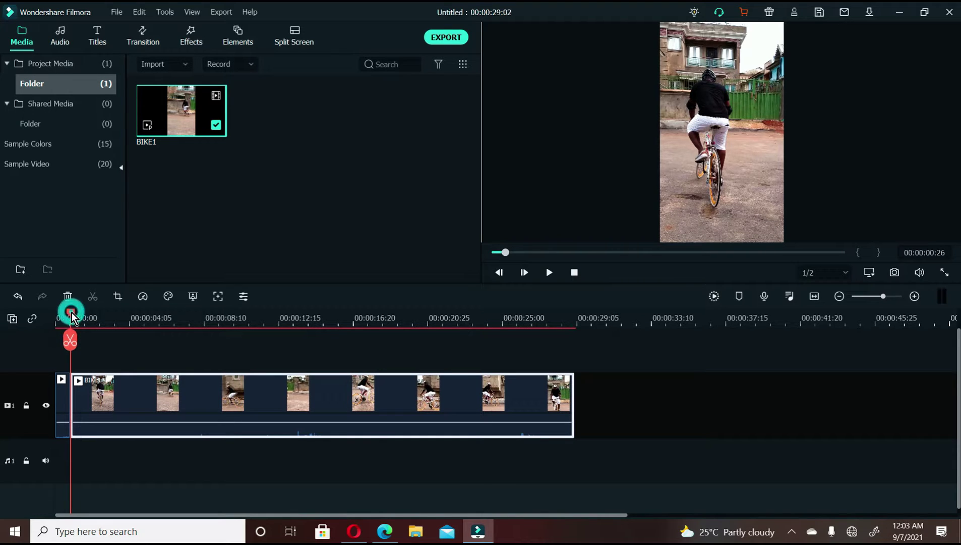
left_click_drag(71, 313, 118, 317)
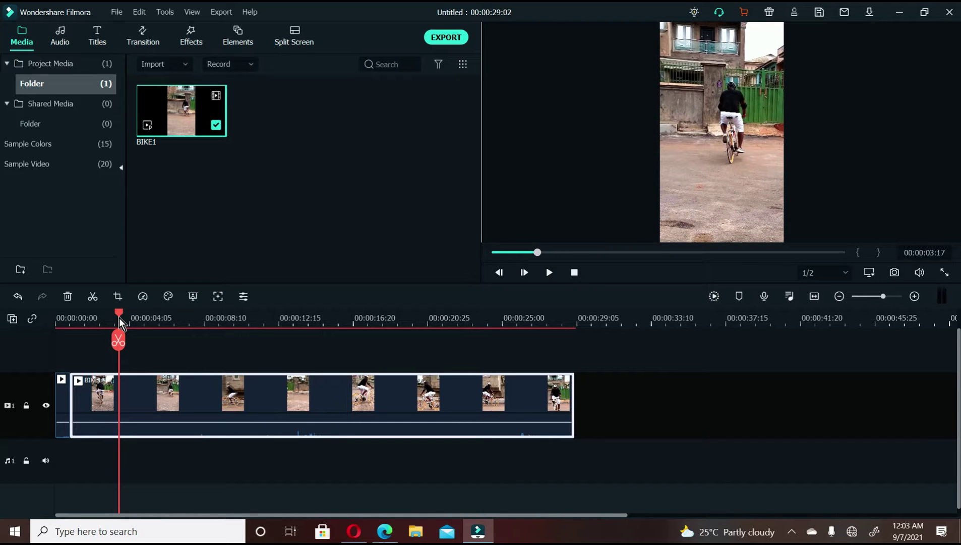
left_click(117, 342)
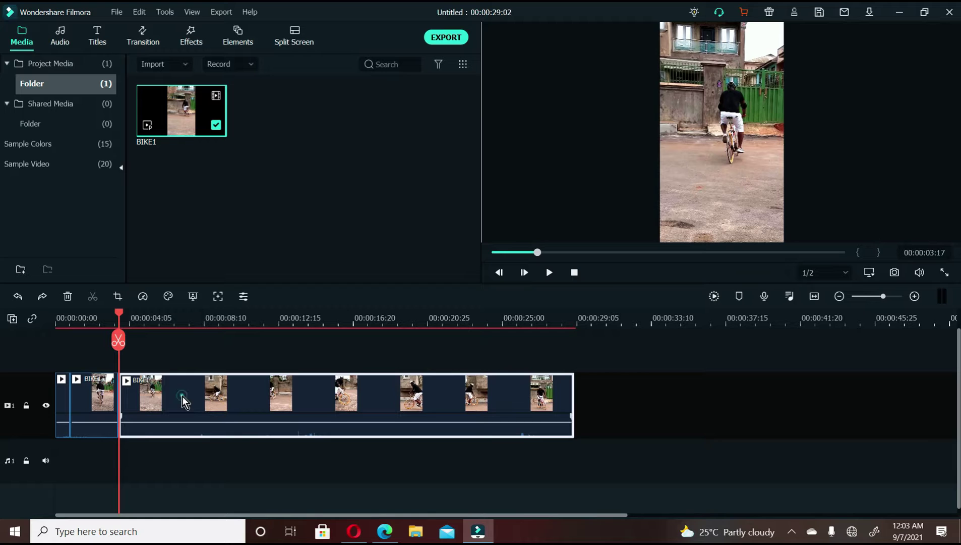
- Move the long final section later on the same track to about 00:00:25, leaving a gap after the short middle section
left_click_drag(169, 391, 558, 394)
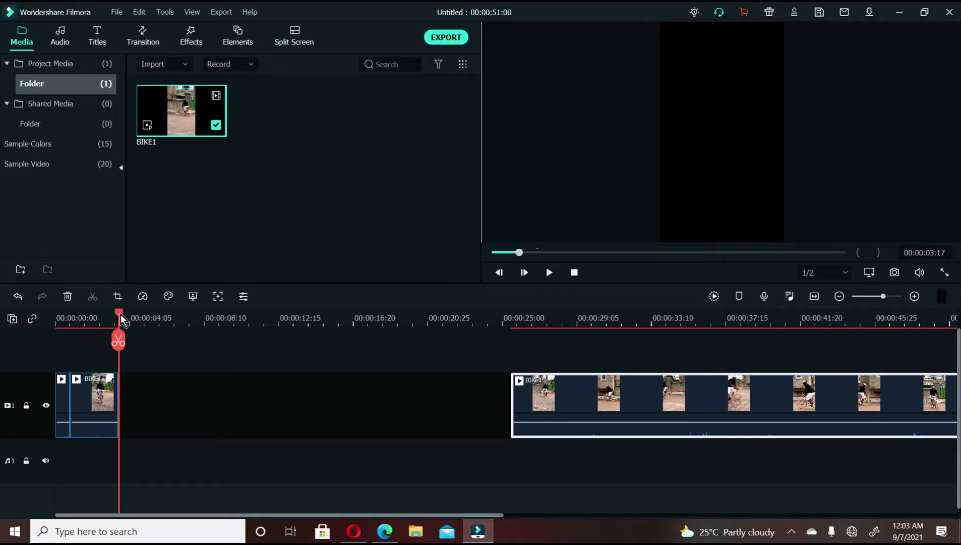
left_click_drag(120, 316, 81, 311)
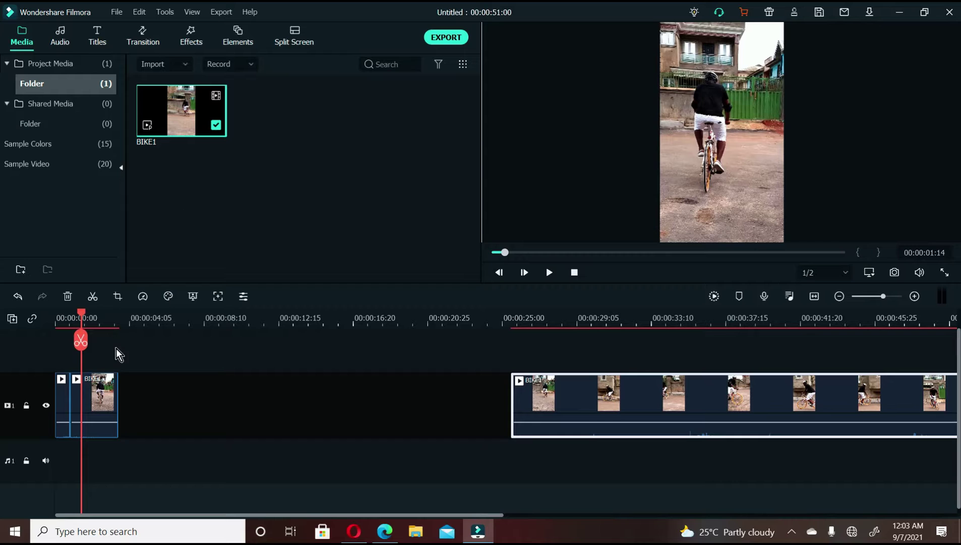
- Copy the short middle section between the two splits and paste it into the gap at 00:00:04:12
left_click(101, 403)
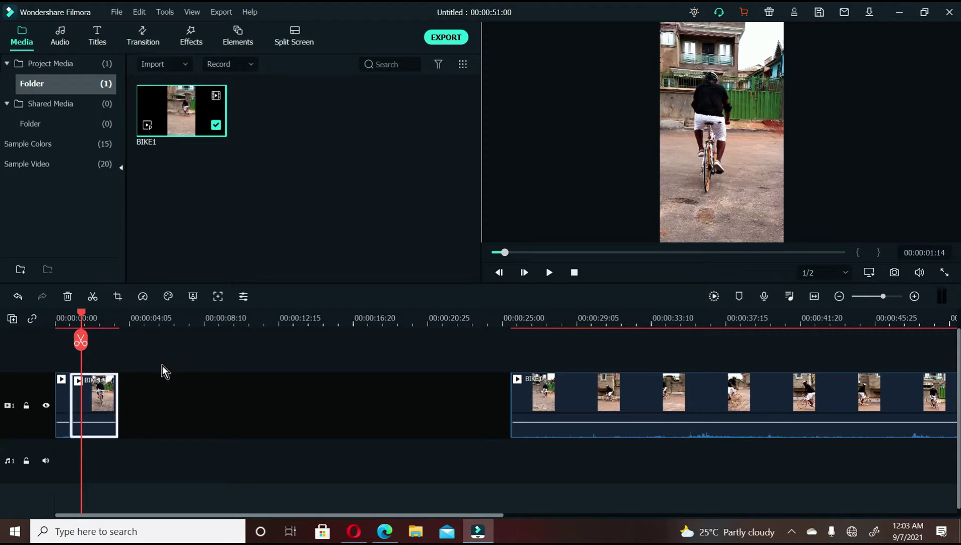
left_click(133, 316)
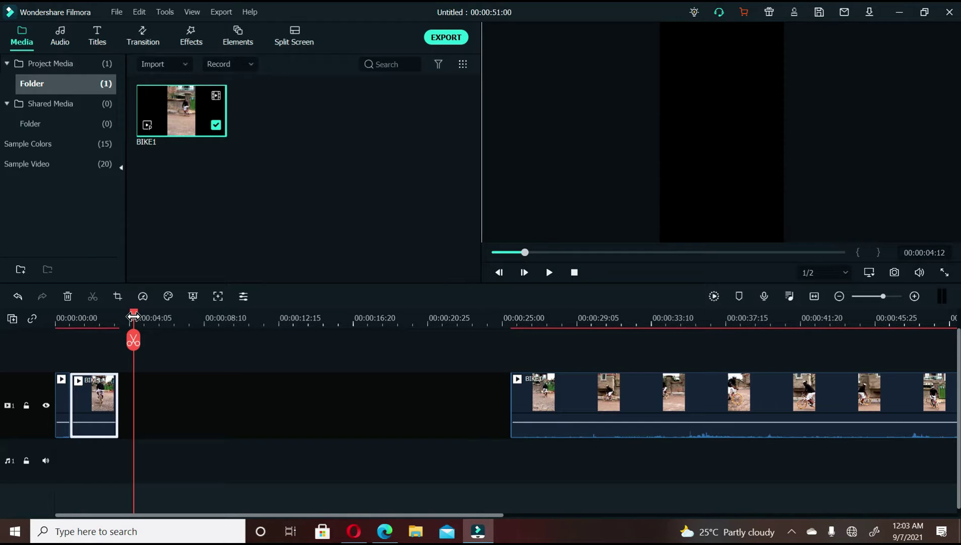
key("ctrl+v")
- Butt the pasted copy against the end of the original middle section and play both from 00:00:00:27
left_click(105, 392)
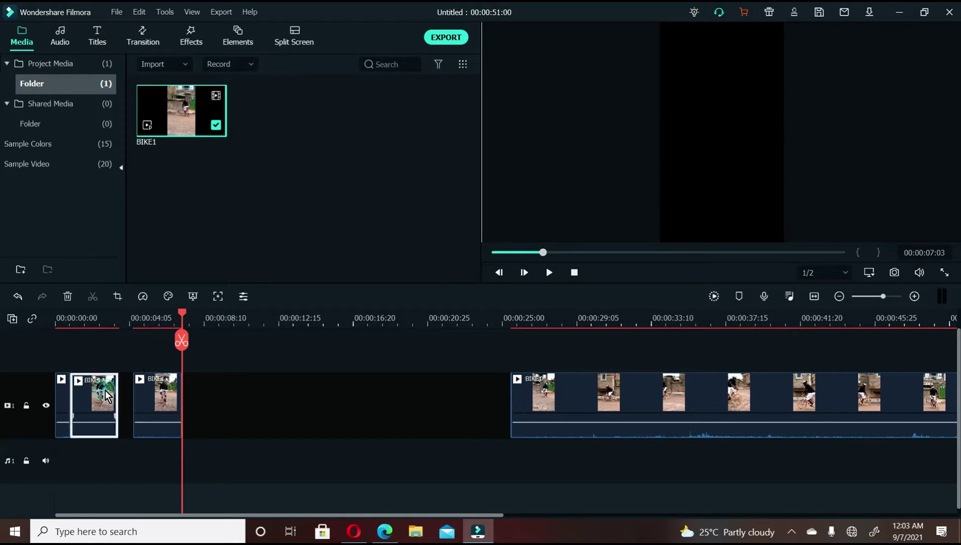
left_click(170, 396)
left_click_drag(156, 398, 146, 399)
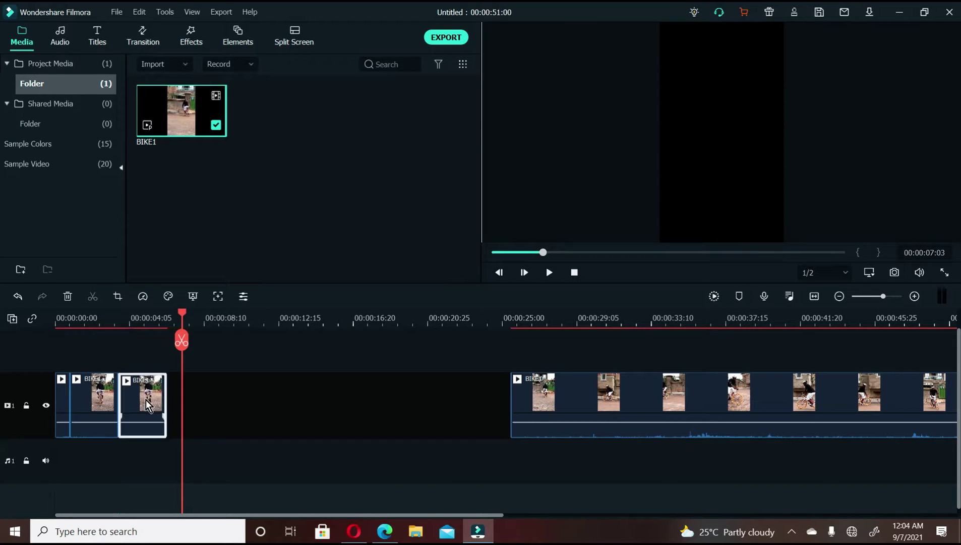
left_click(70, 318)
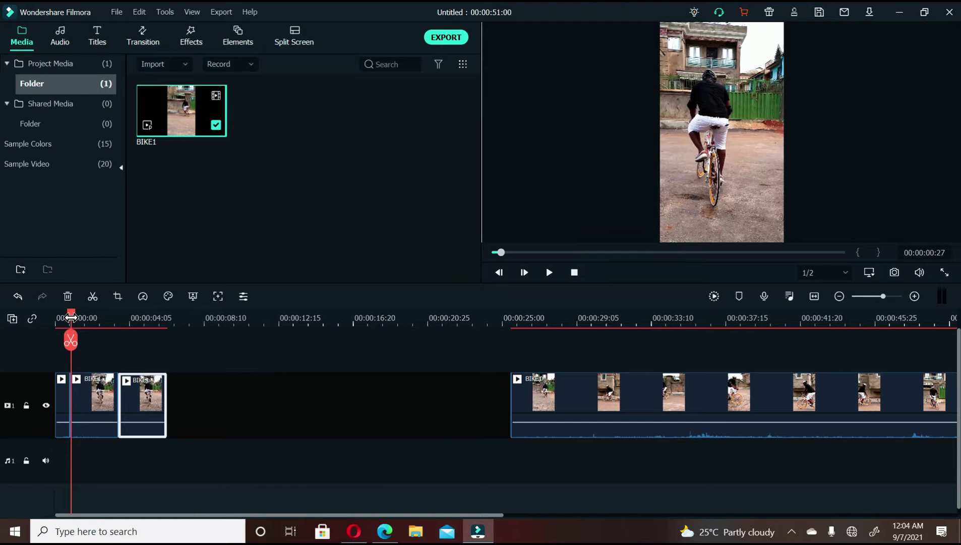
key("space")
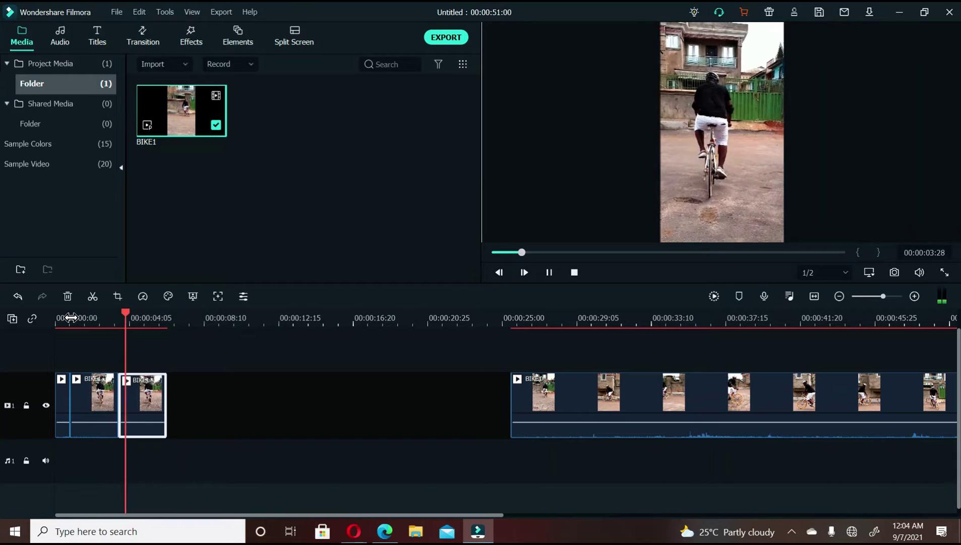
key("space")
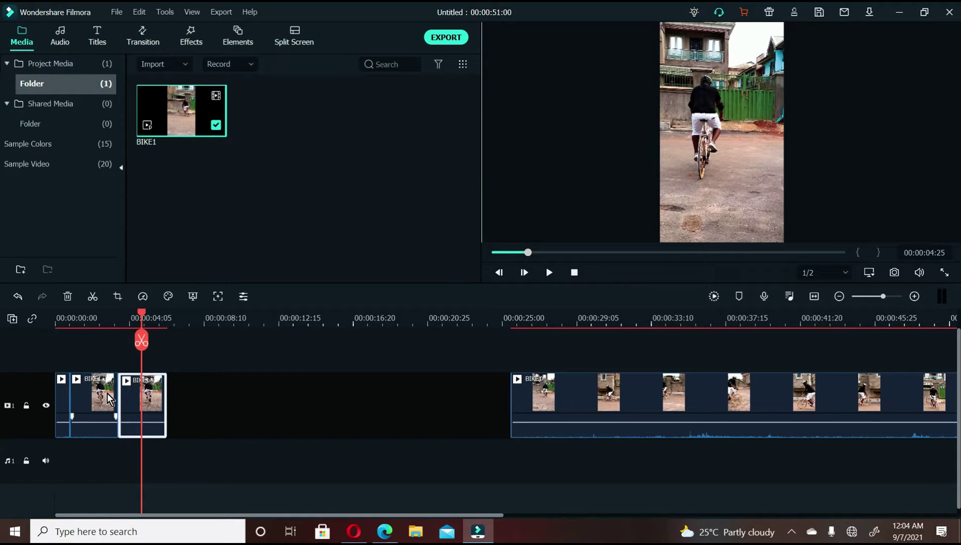
- Enable Reverse Speed for the copied section at normal speed and play back the forward and reversed sections
right_click(131, 403)
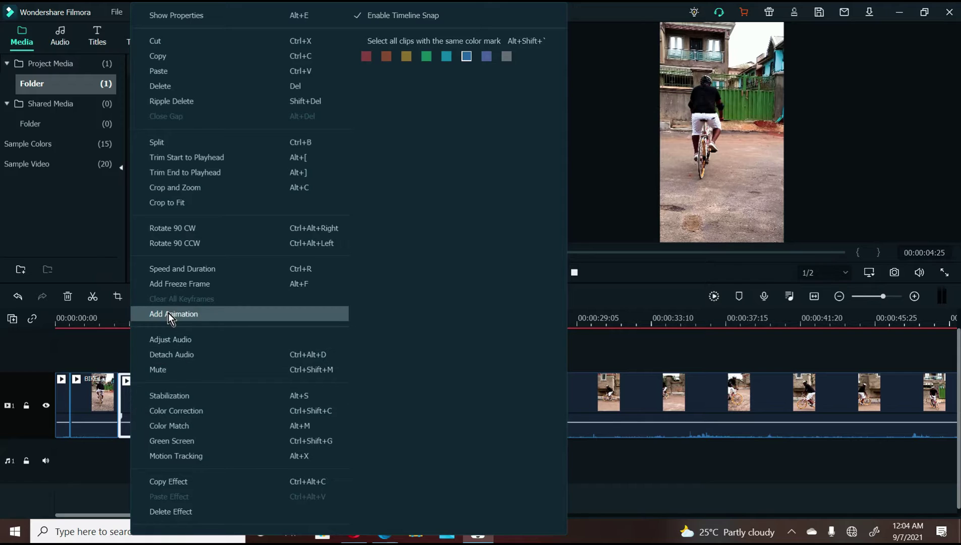
left_click(183, 270)
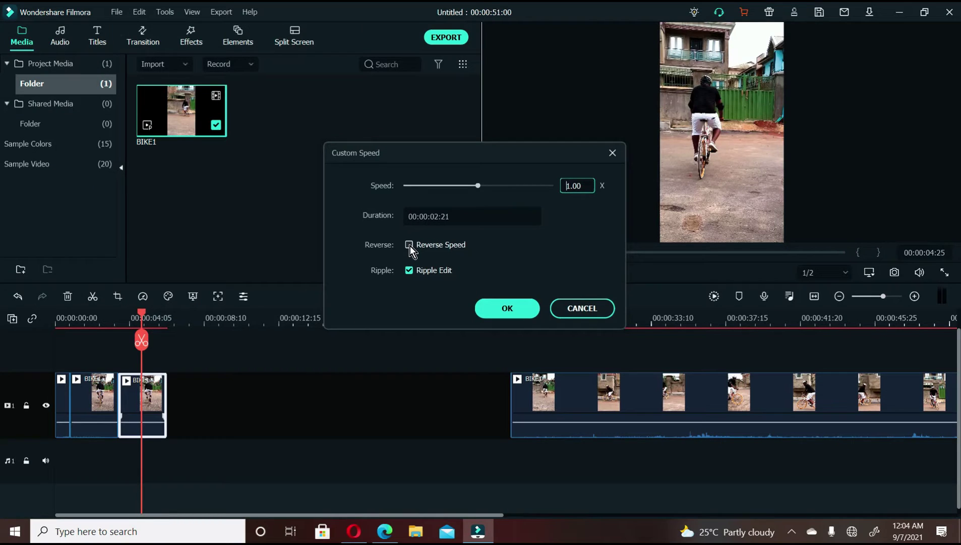
left_click(408, 245)
left_click(512, 309)
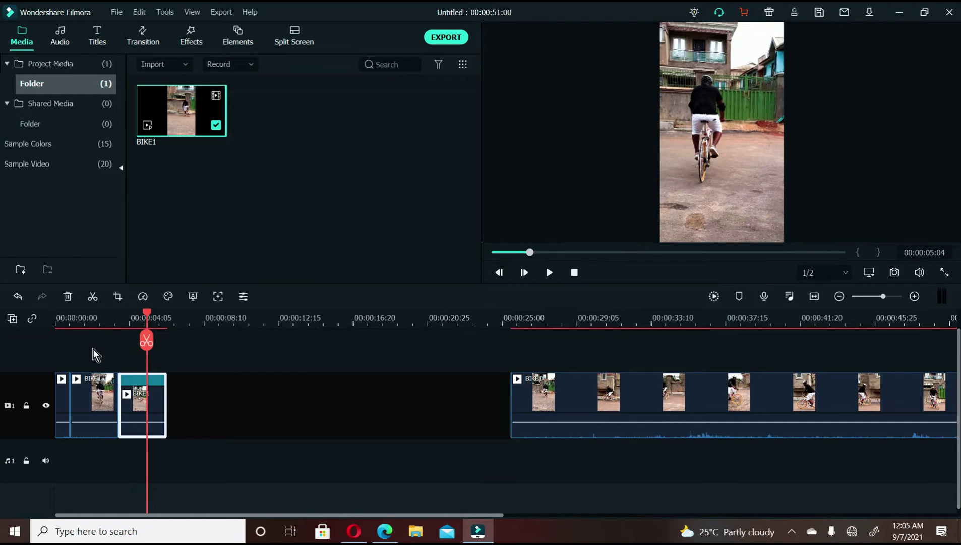
left_click(72, 323)
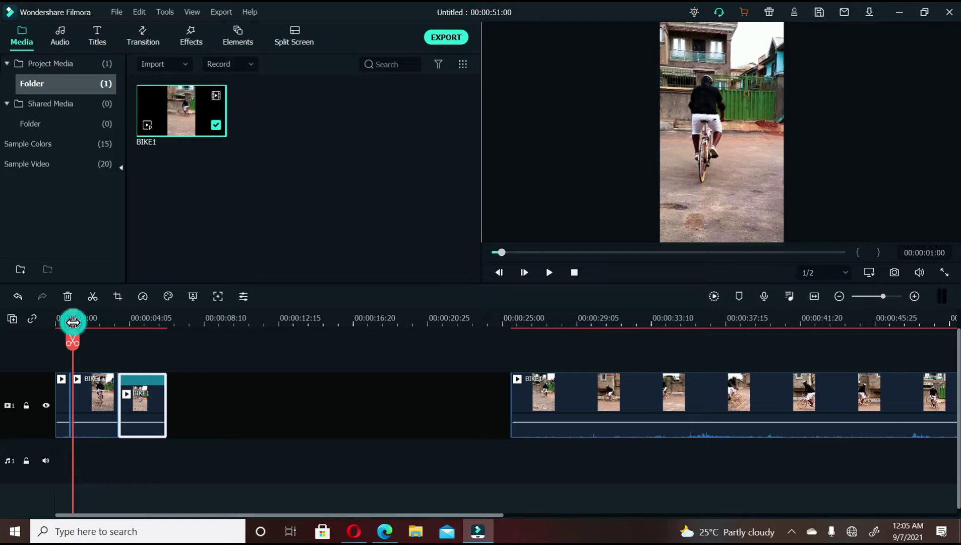
left_click(550, 272)
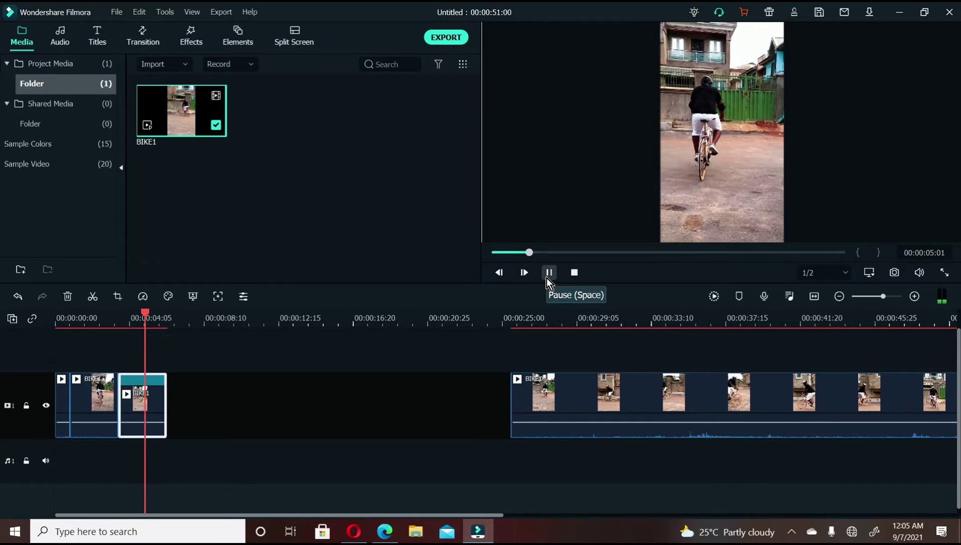
left_click(549, 272)
- Copy the forward middle section again, paste it at 00:00:08:17, and move it directly after the reversed section
left_click(87, 403)
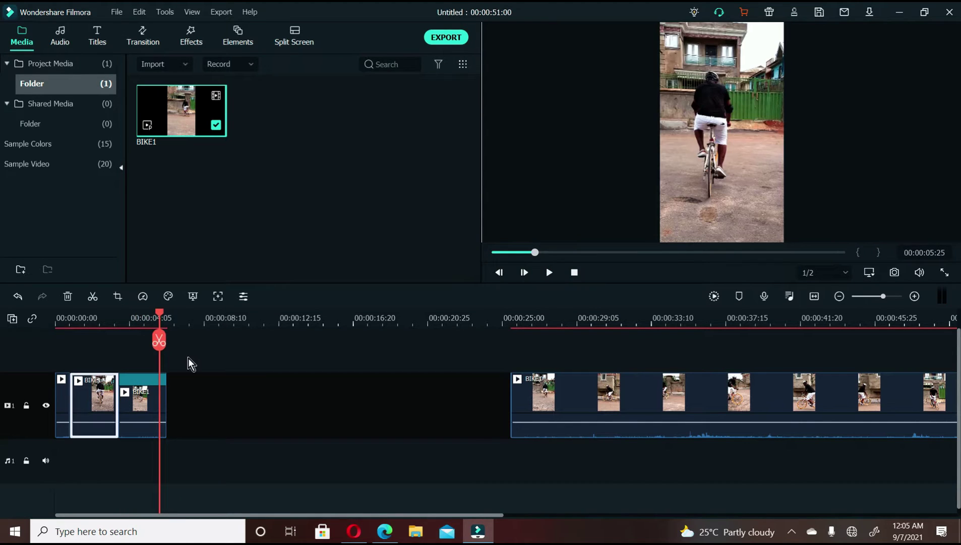
right_click(100, 398)
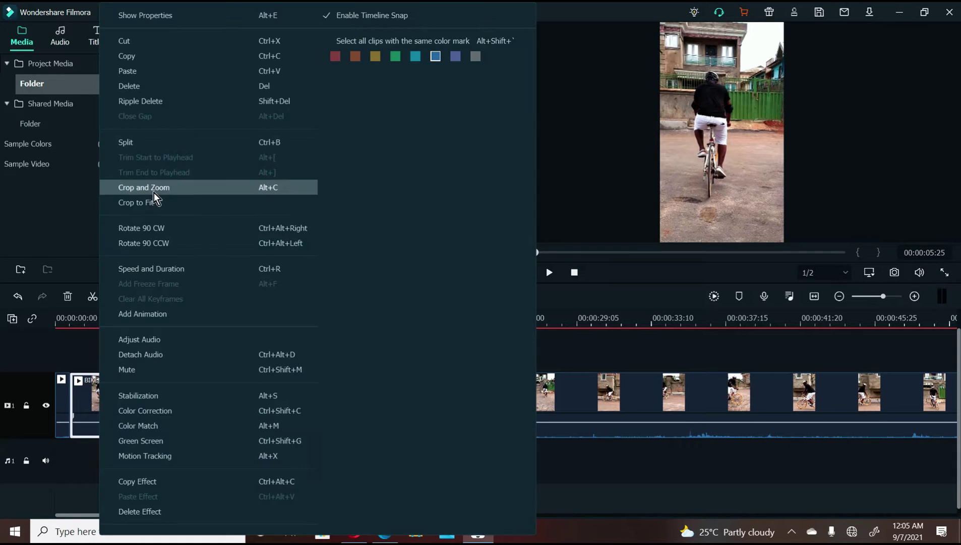
left_click(161, 62)
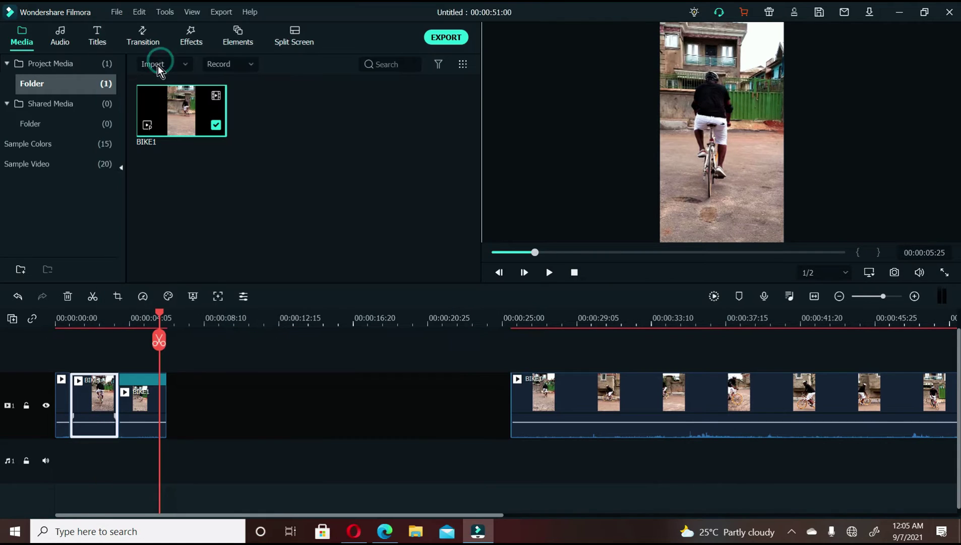
left_click_drag(177, 321, 208, 320)
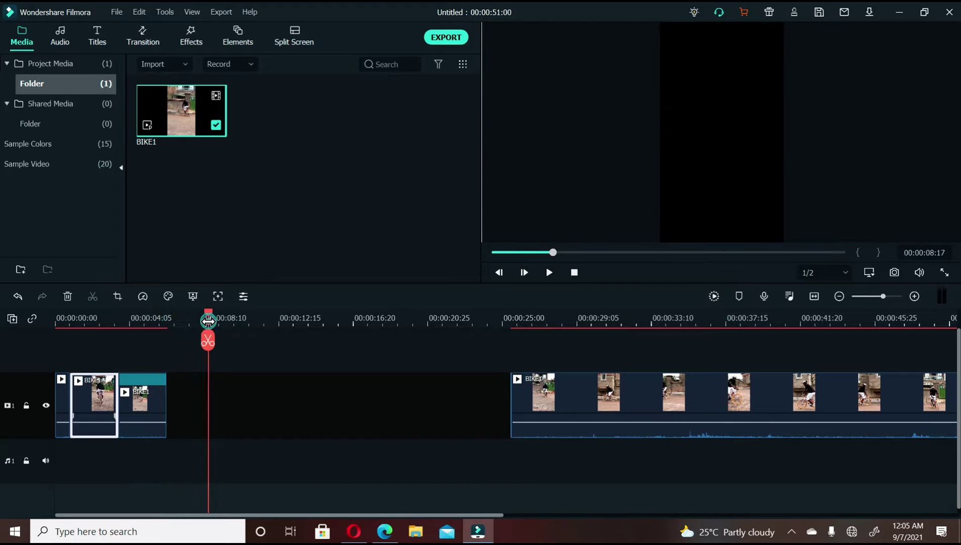
key("ctrl+v")
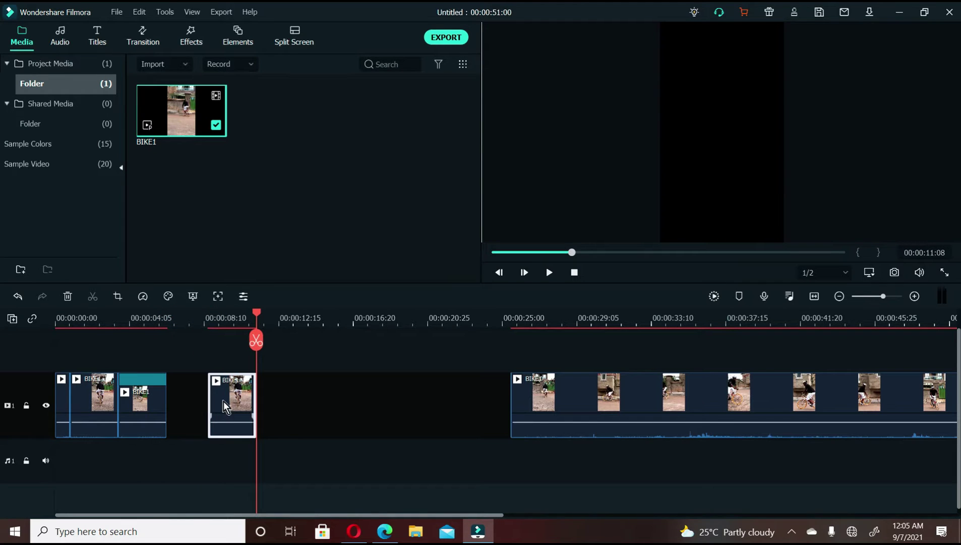
left_click_drag(224, 401, 191, 403)
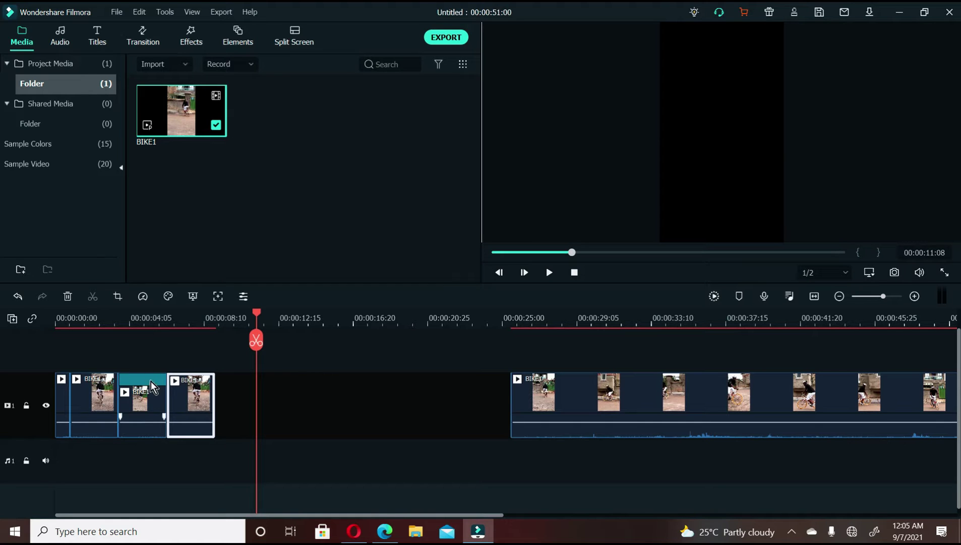
- Pull the extra forward copy away from the reversed section, replay the sequence, and ripple delete the extra copy
left_click(142, 403)
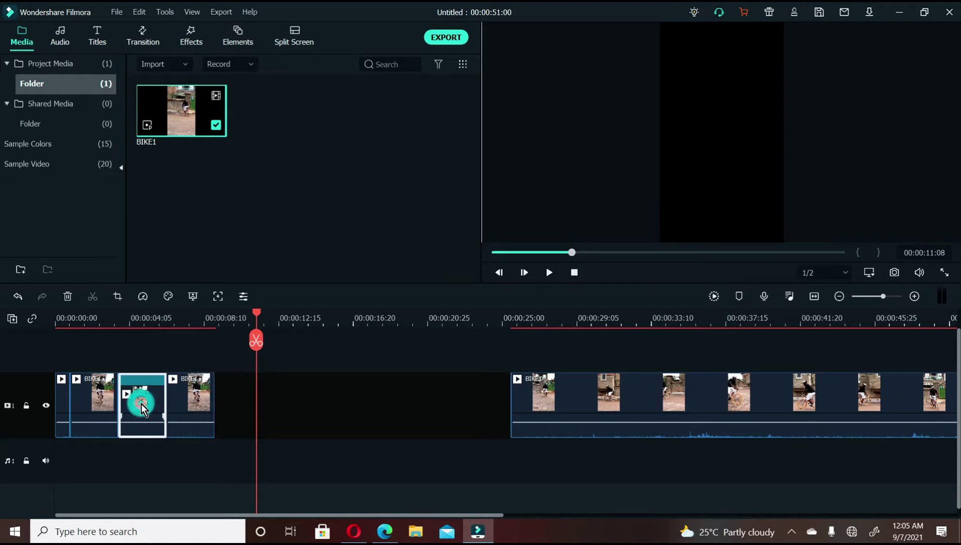
left_click(70, 321)
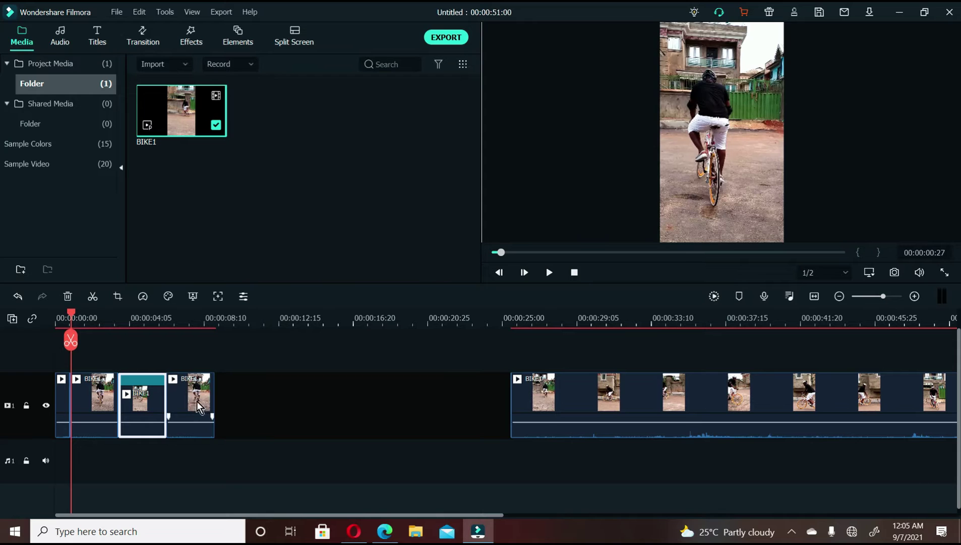
left_click_drag(197, 401, 322, 404)
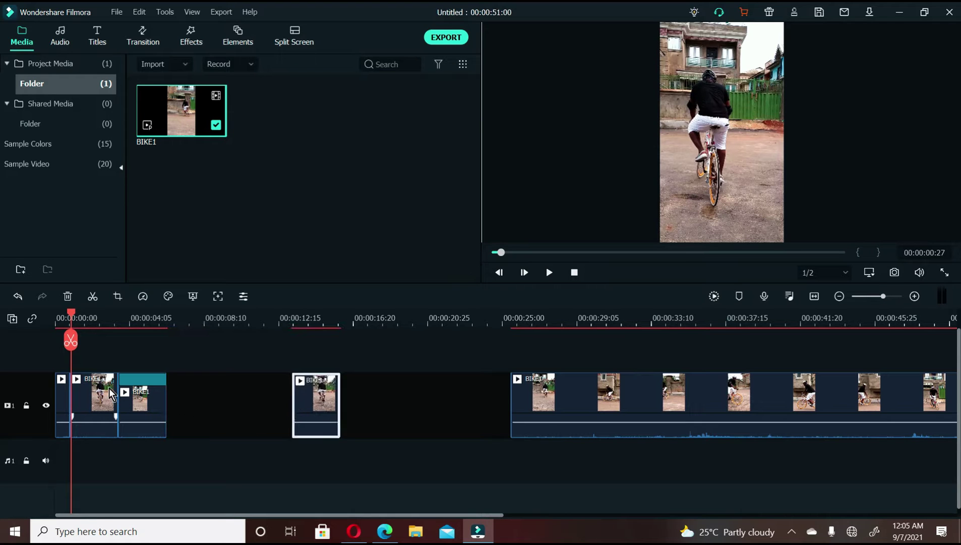
key("space")
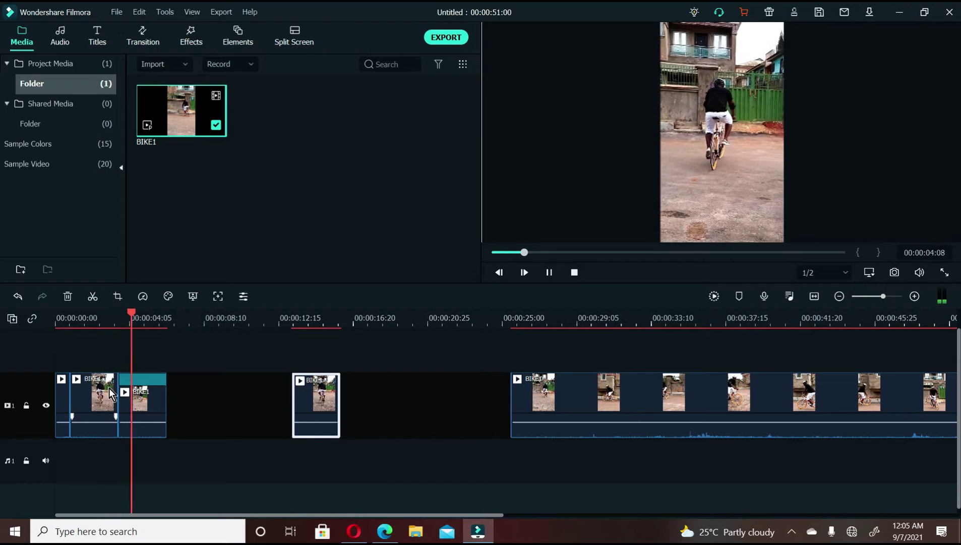
key("space")
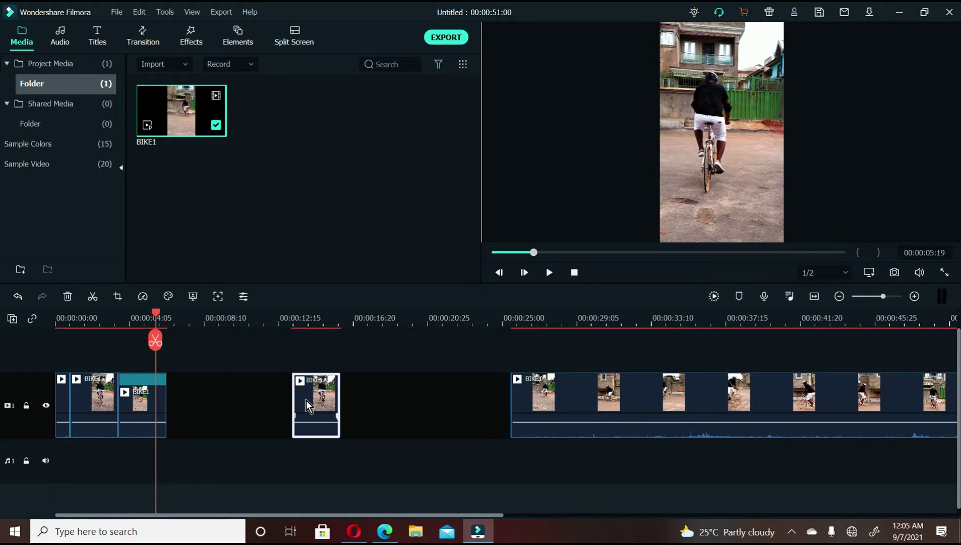
key("alt+Delete")
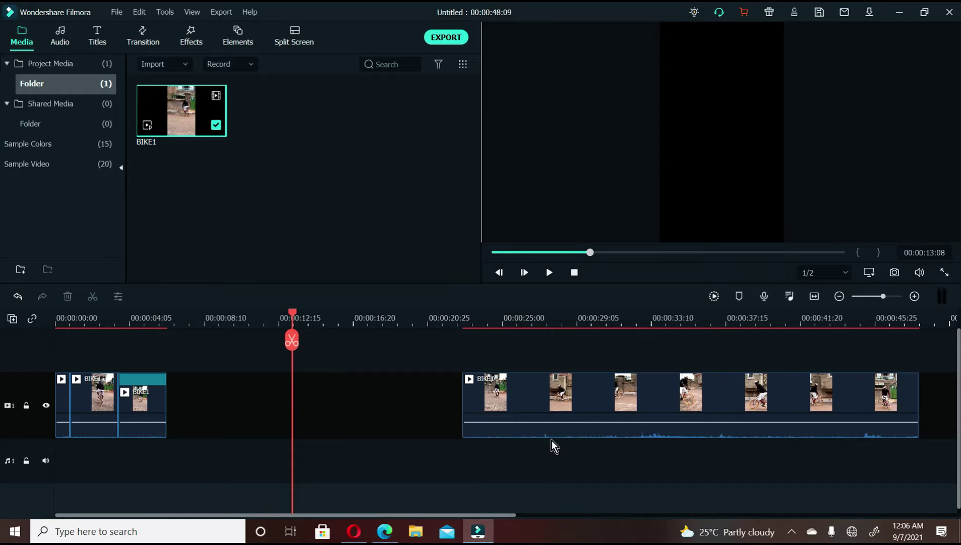
- Move the long final section back directly after the reversed section and play the joined sequence from 00:00:01:01
left_click_drag(500, 390, 215, 399)
left_click(73, 315)
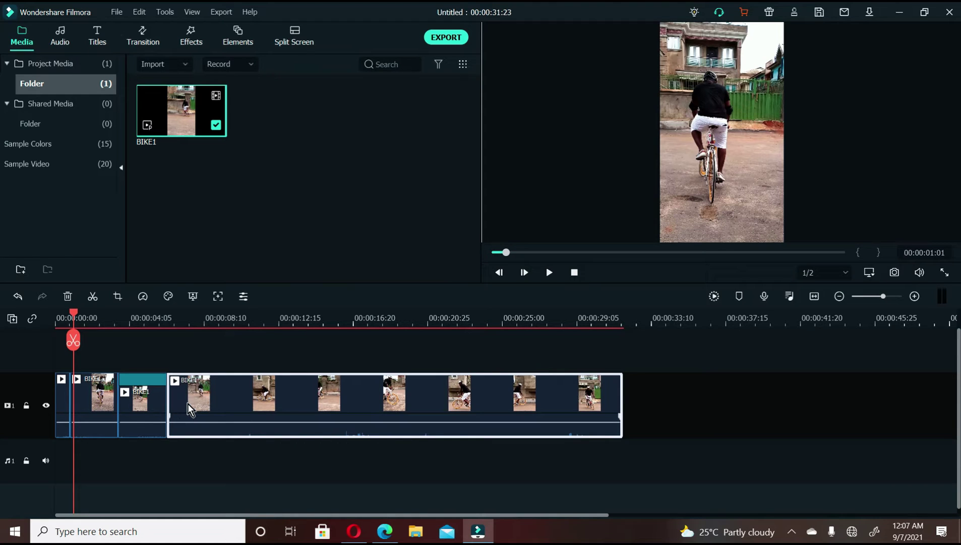
left_click(548, 273)
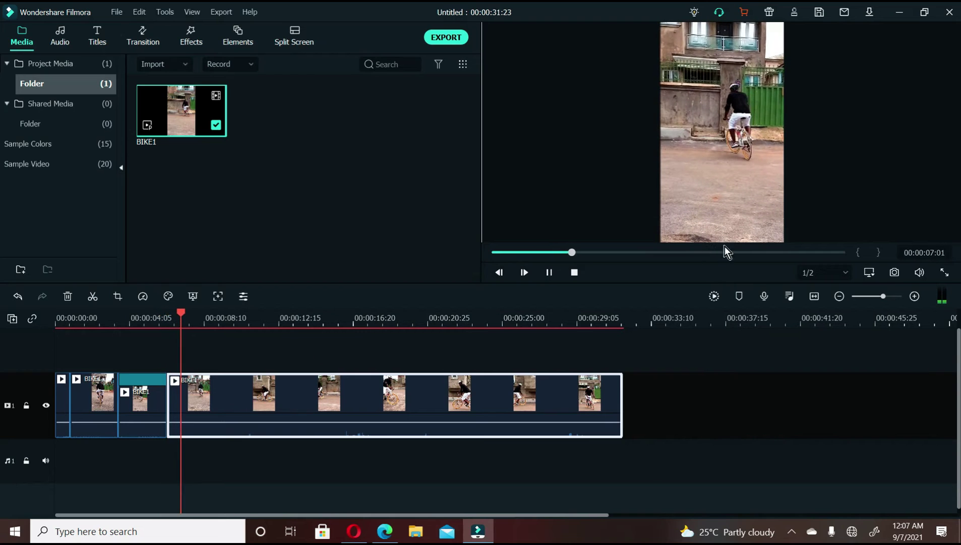
key("space")
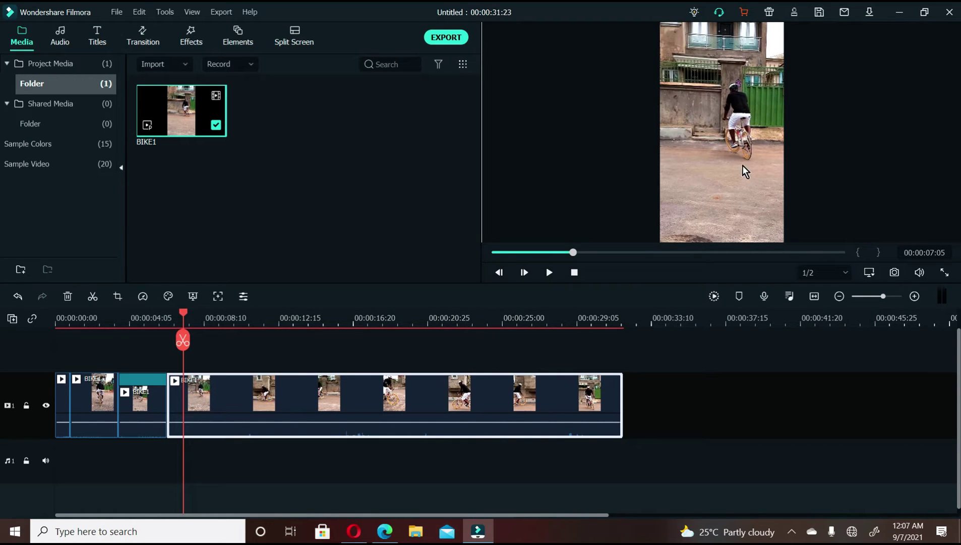
- Insert a copy of the forward middle section directly after the reversed section and rejoin the long final section behind it
left_click_drag(306, 397, 484, 401)
left_click(85, 401)
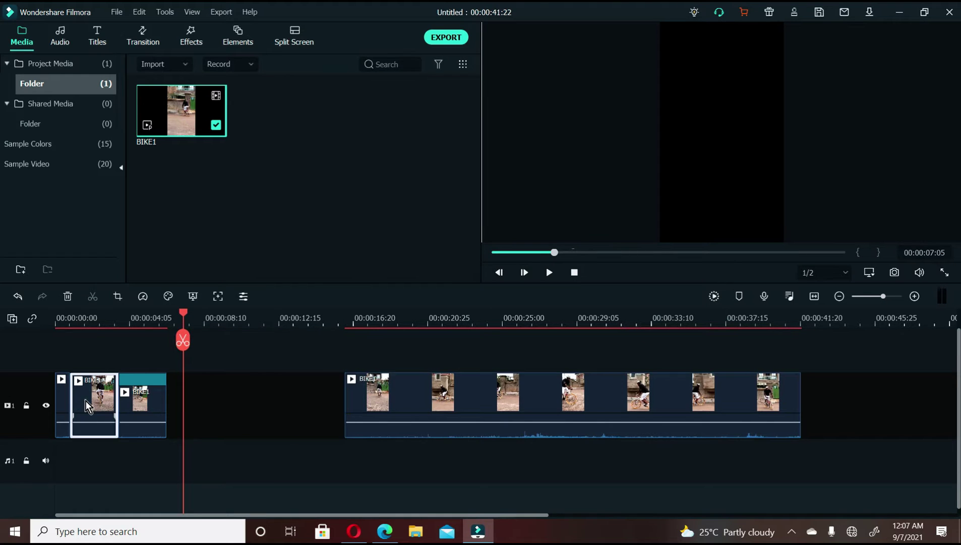
right_click(86, 401)
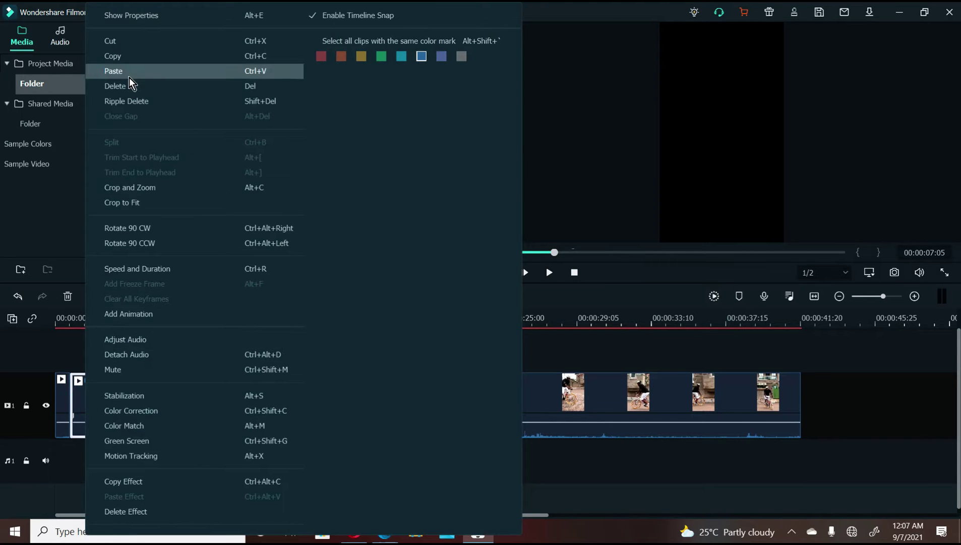
left_click(131, 58)
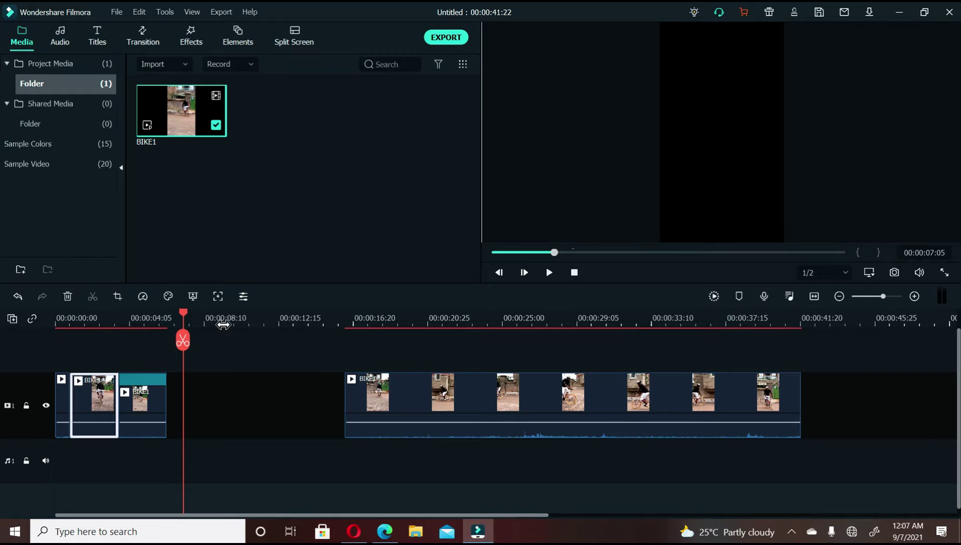
key("ctrl+v")
left_click_drag(201, 405, 187, 406)
left_click_drag(389, 397, 265, 394)
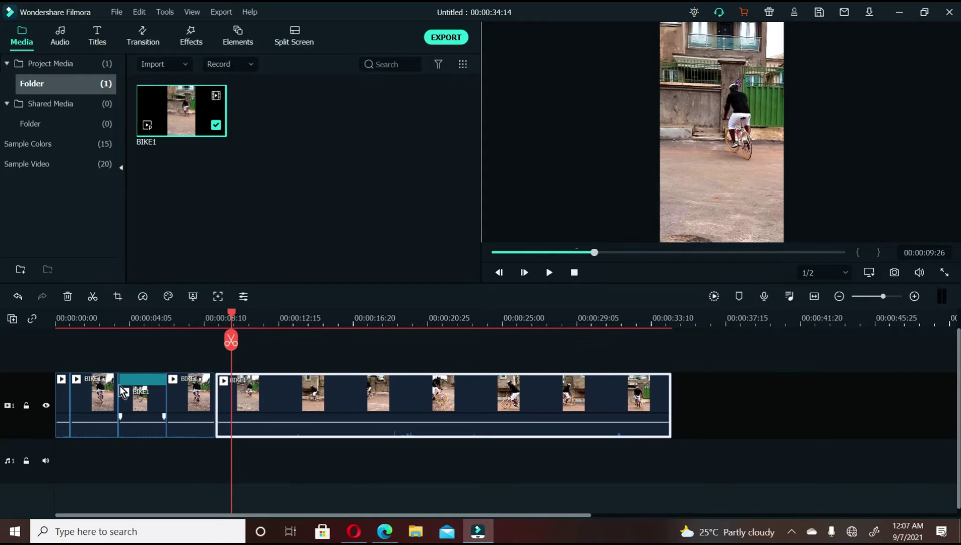
- Play the joined sequence from 00:00:01:10 and check the forward section and its repeat after the reversed section
left_click(76, 318)
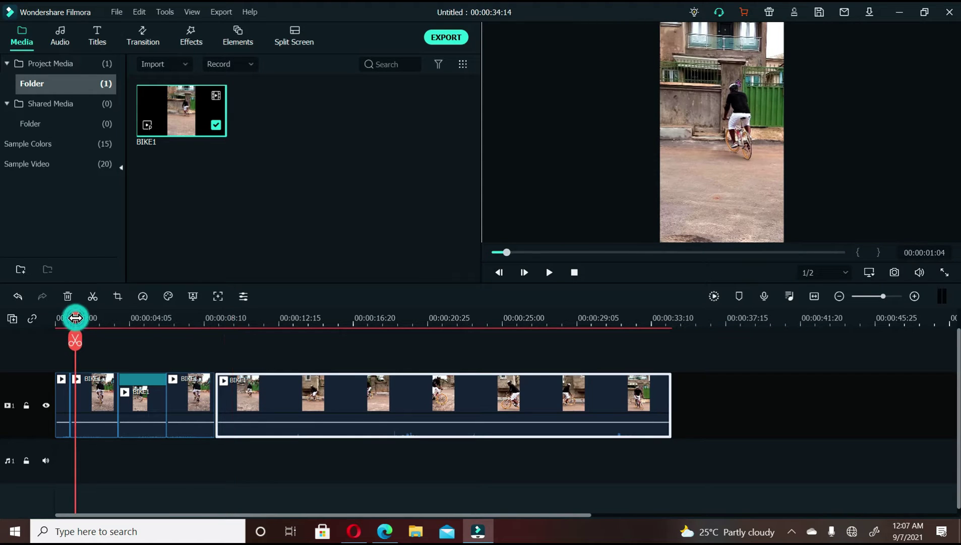
left_click_drag(81, 315, 90, 333)
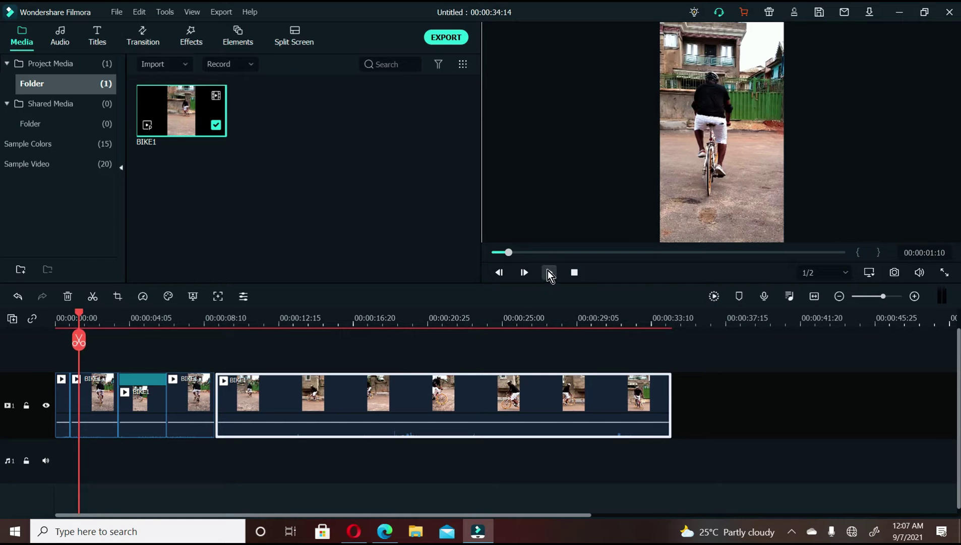
left_click(547, 270)
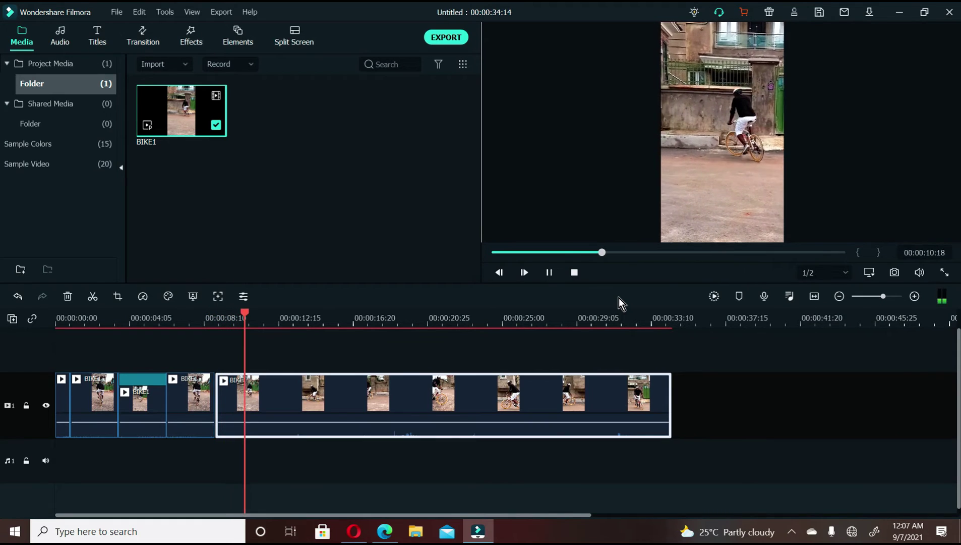
key("space")
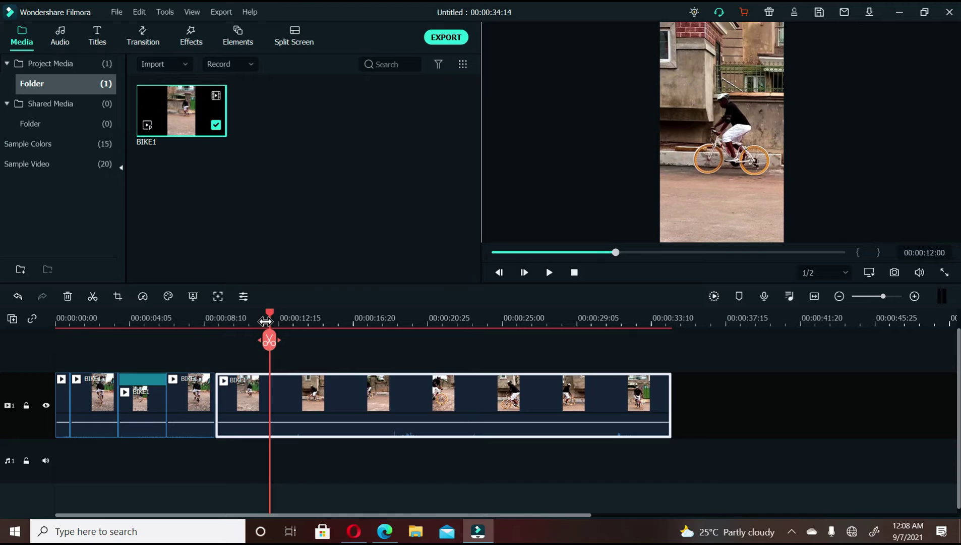
left_click(86, 391)
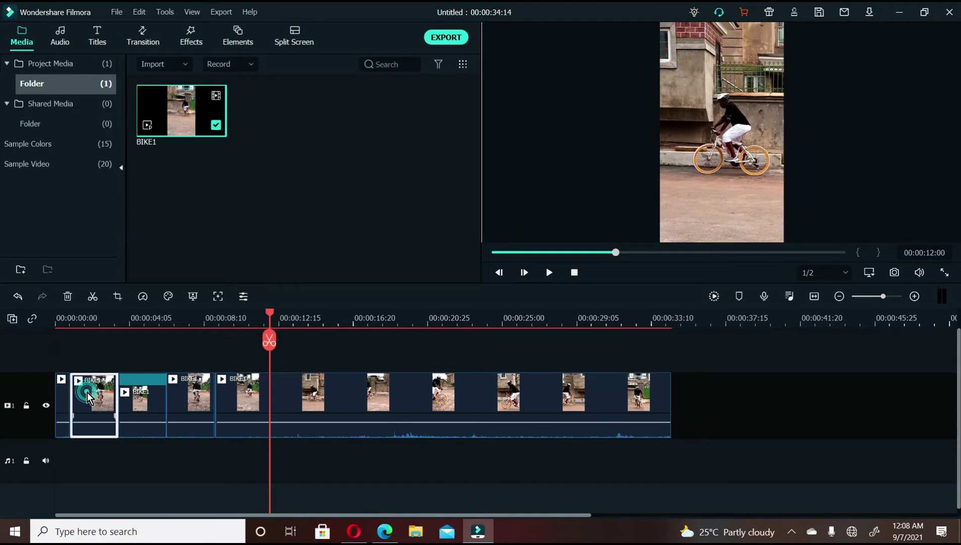
left_click(199, 408)
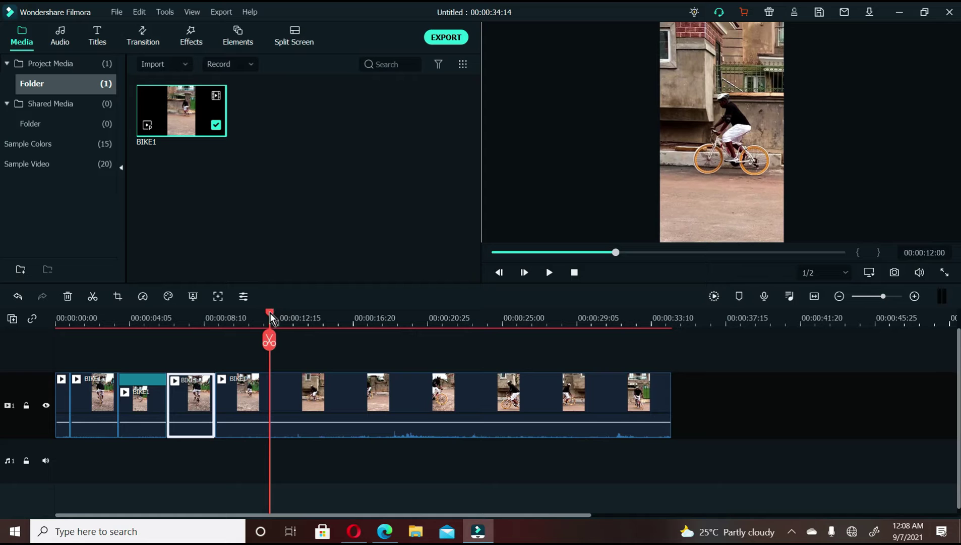
- Split the long final section at about 00:00:23 and again at 00:00:25:18 to isolate a second short section
left_click_drag(269, 312, 514, 315)
left_click(468, 342)
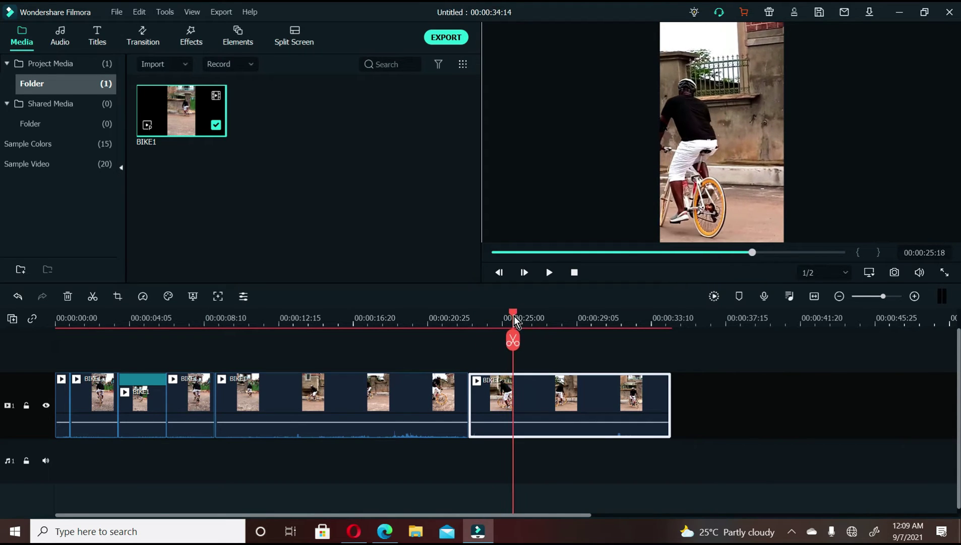
left_click(513, 340)
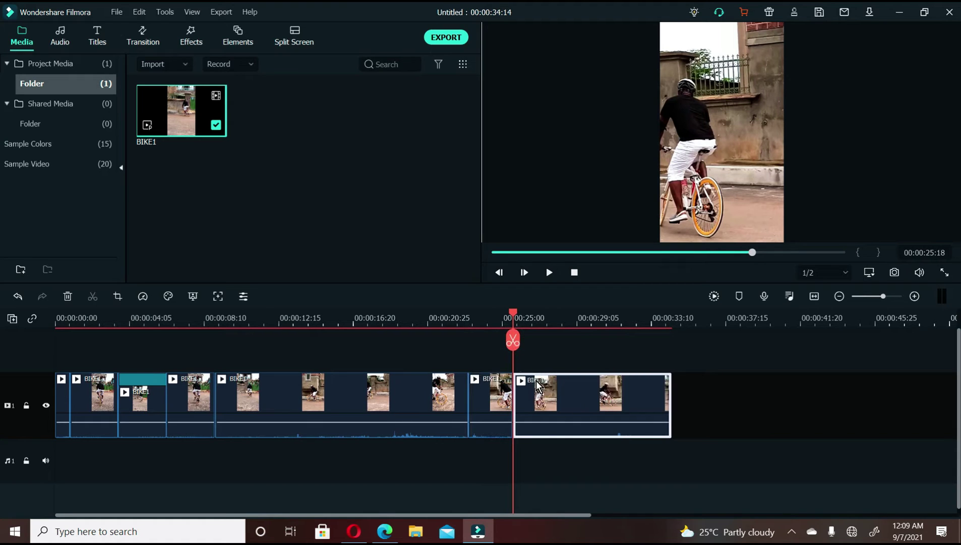
- Move the remaining footage away from the second short section and paste a copy of that section directly after it
left_click_drag(550, 401, 730, 399)
left_click(487, 391)
key("ctrl+c")
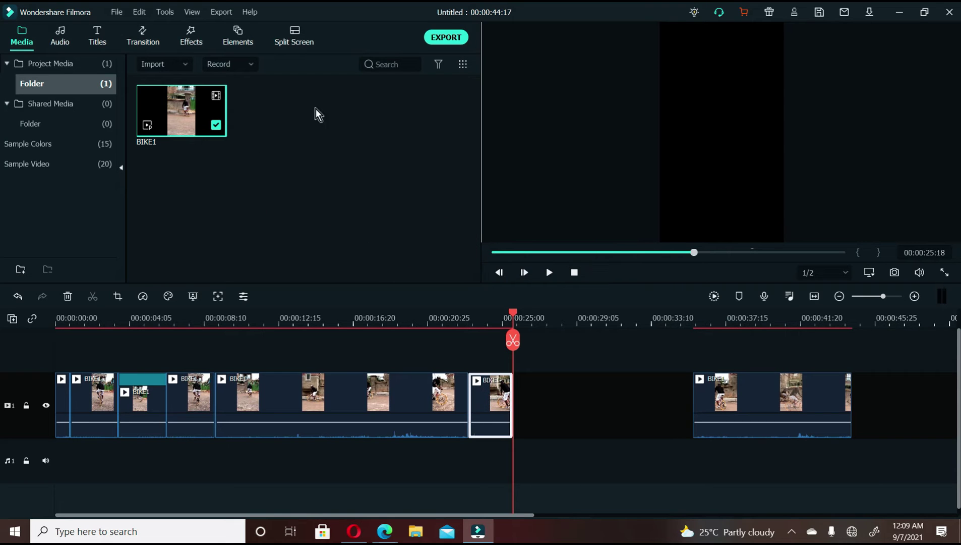
right_click(484, 397)
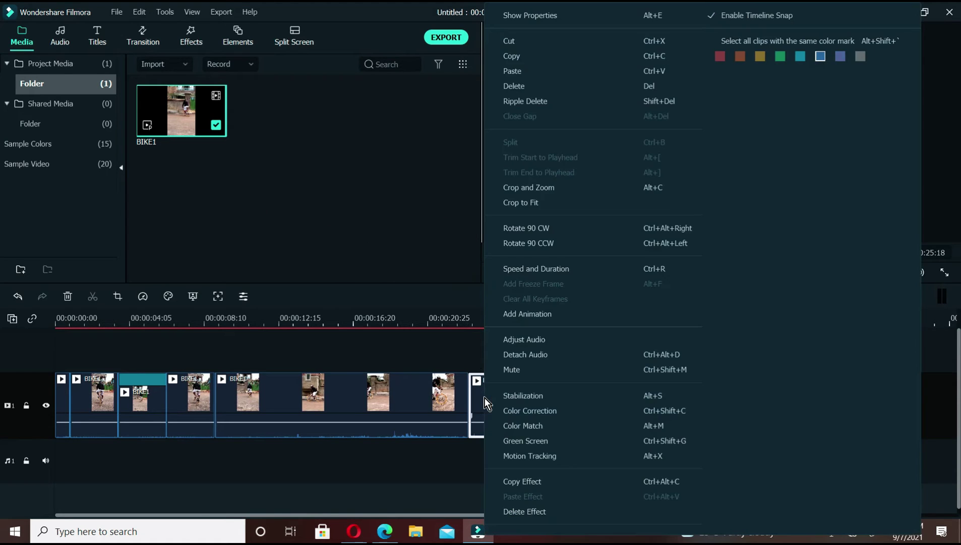
left_click(529, 62)
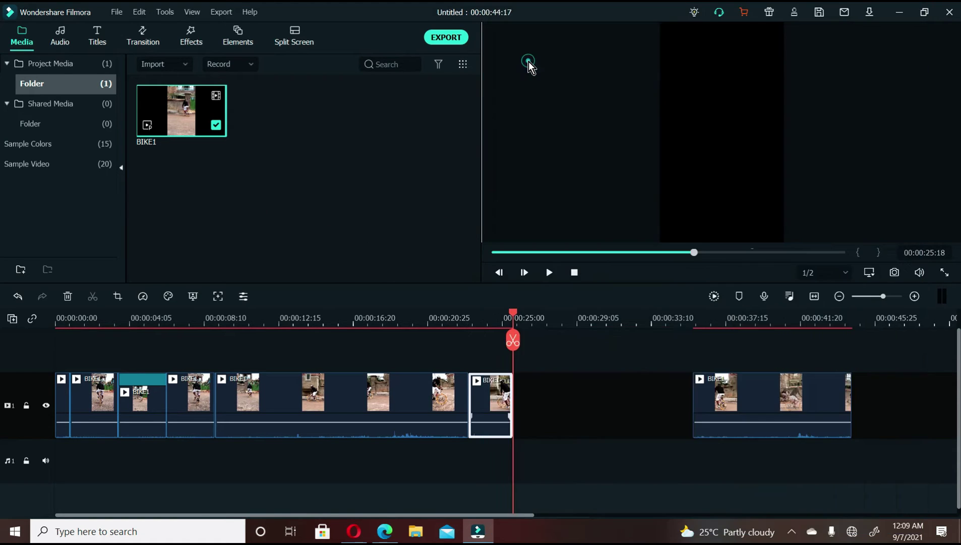
left_click(540, 323)
key("ctrl+v")
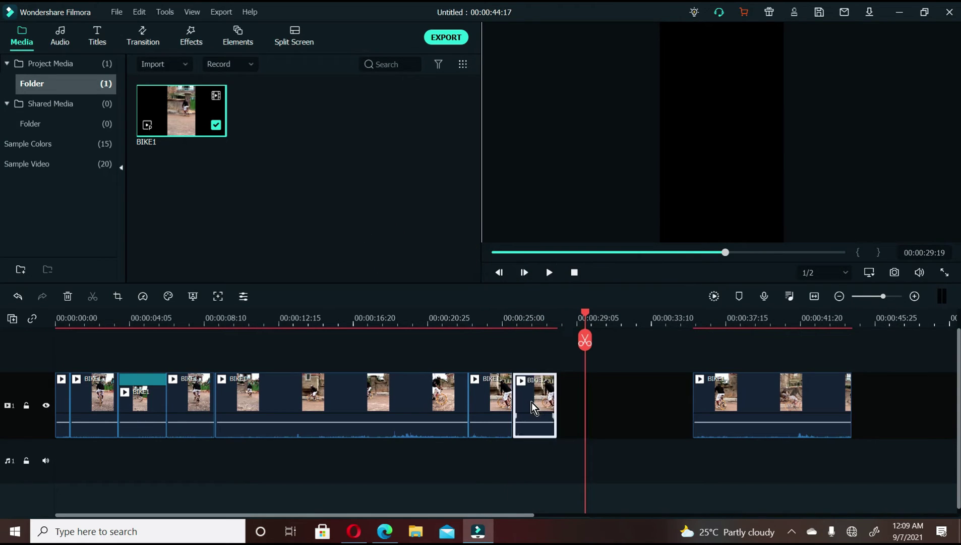
- Paste another copy of the second short section at 00:00:28:22 and move it directly after the first copy
left_click(503, 388)
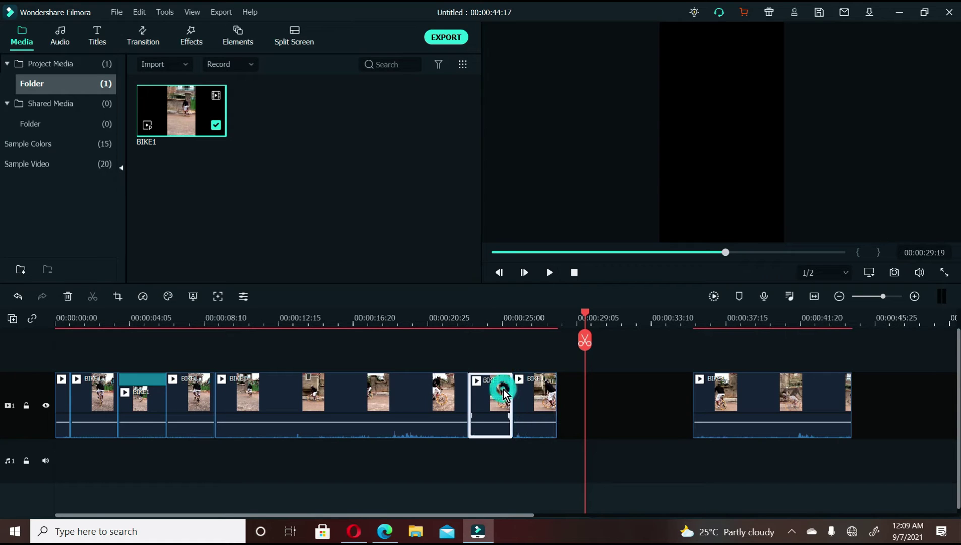
left_click(569, 322)
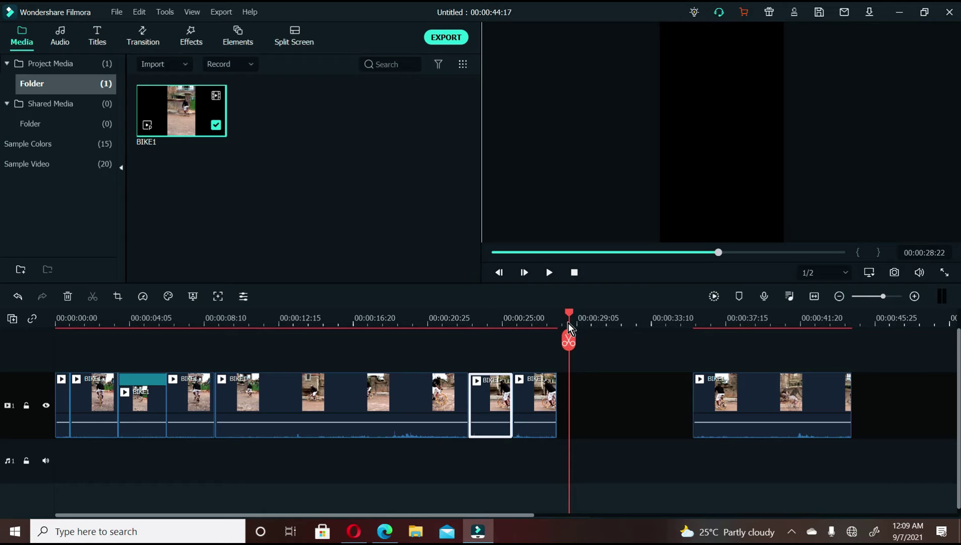
key("ctrl+v")
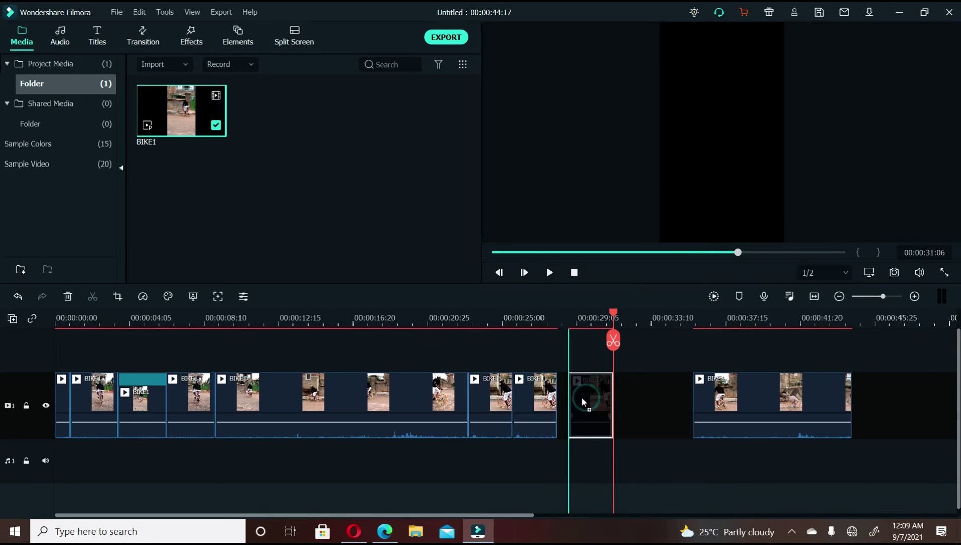
left_click_drag(582, 396, 576, 398)
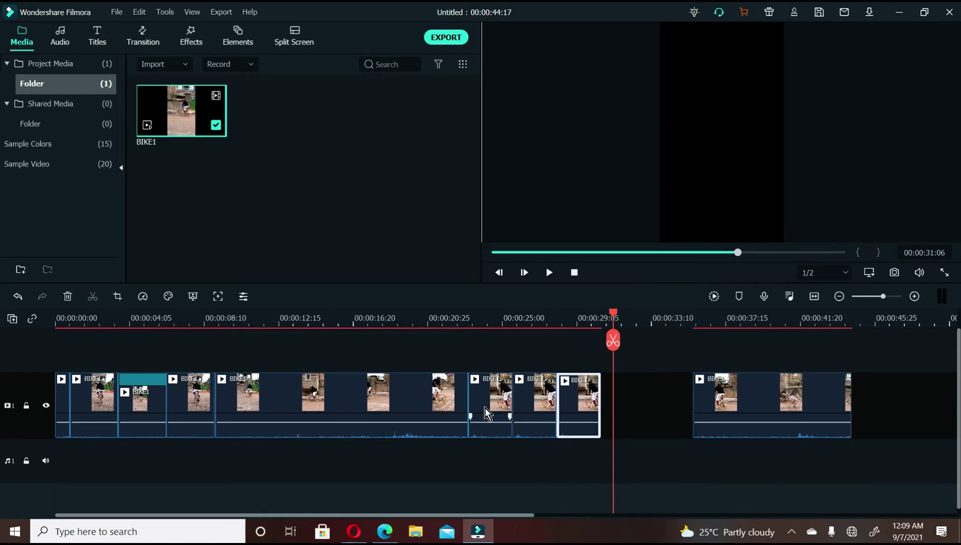
- Enable Reverse Speed at 1.00x for the middle one of the three identical short sections
left_click(485, 408)
left_click(522, 397)
left_click(593, 396)
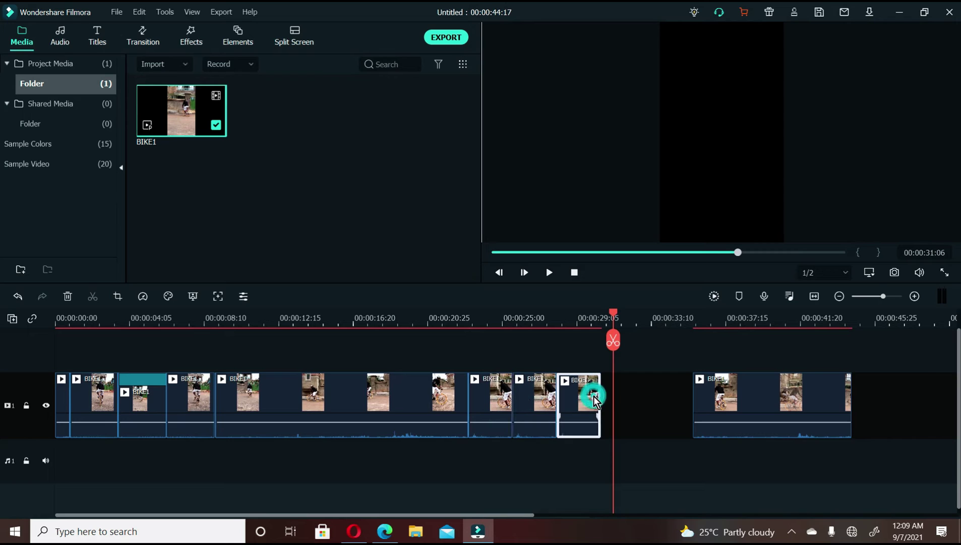
left_click(530, 394)
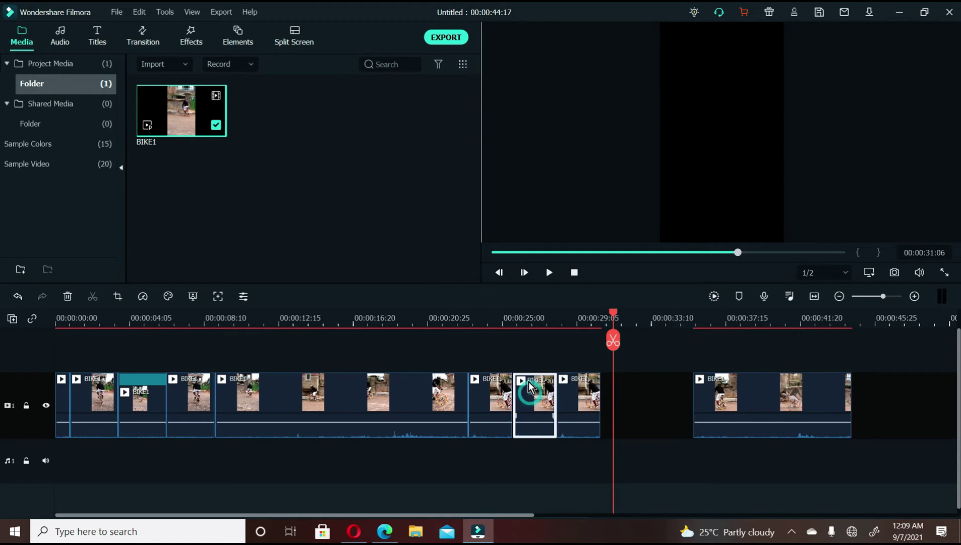
left_click(528, 322)
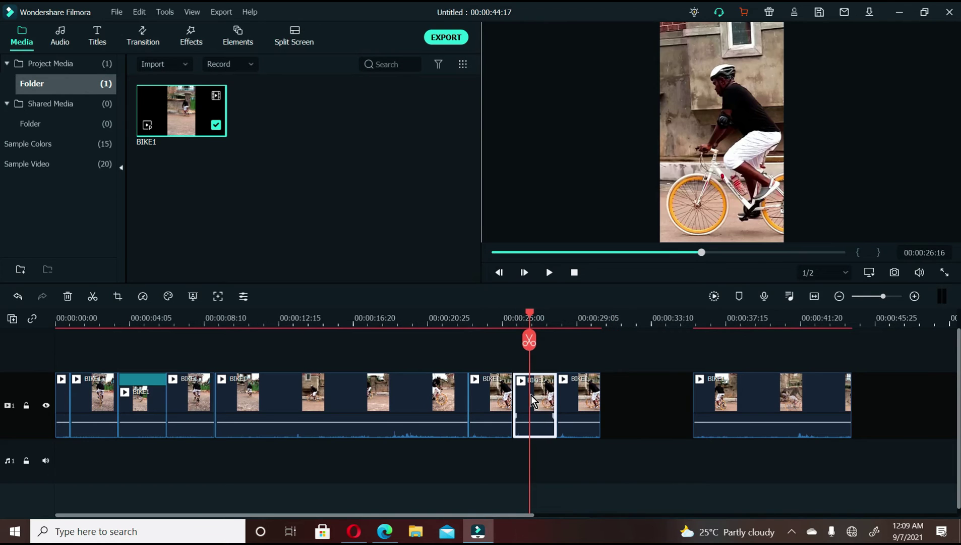
right_click(531, 395)
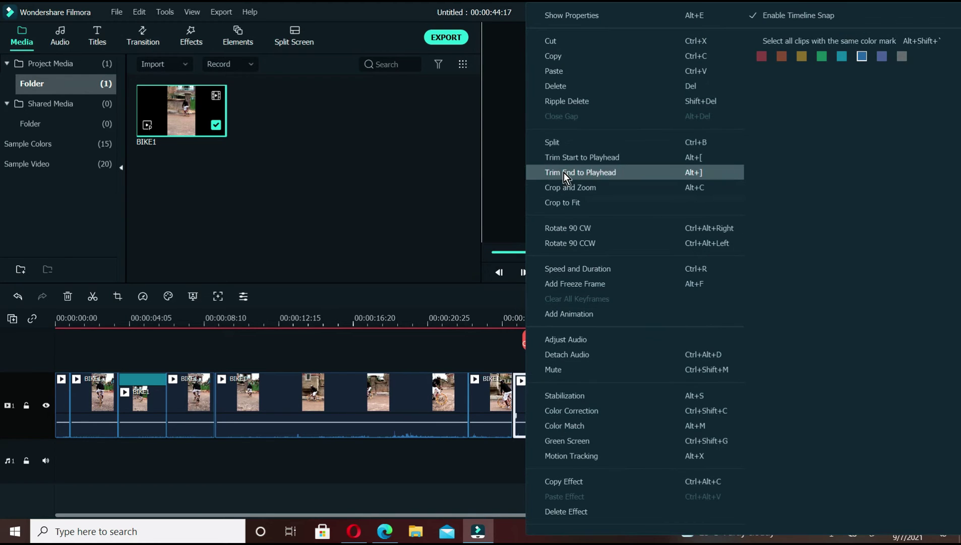
left_click(570, 272)
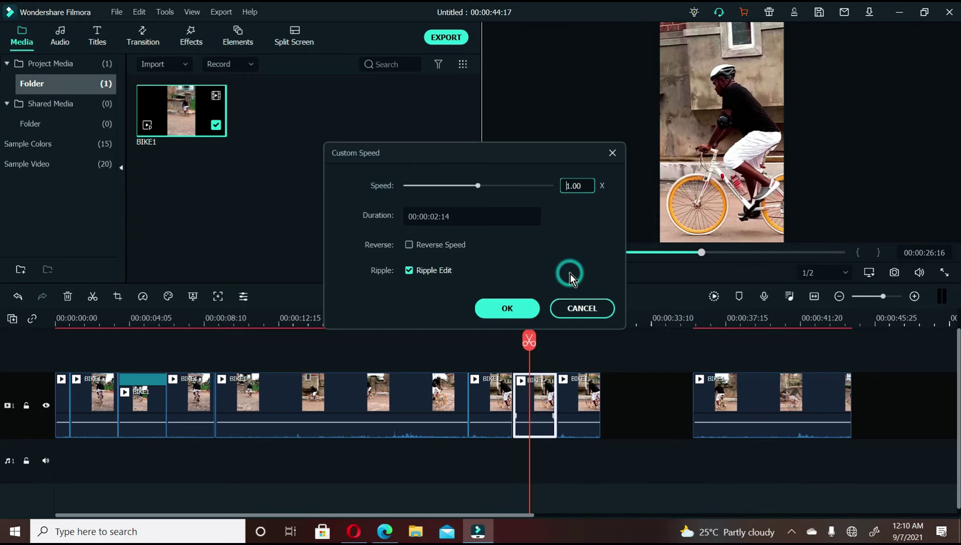
left_click(410, 245)
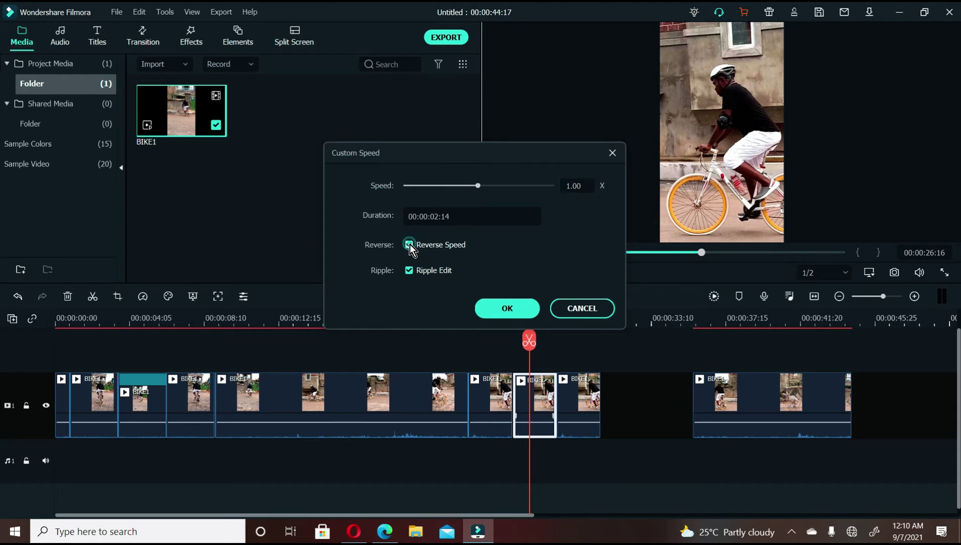
left_click(507, 309)
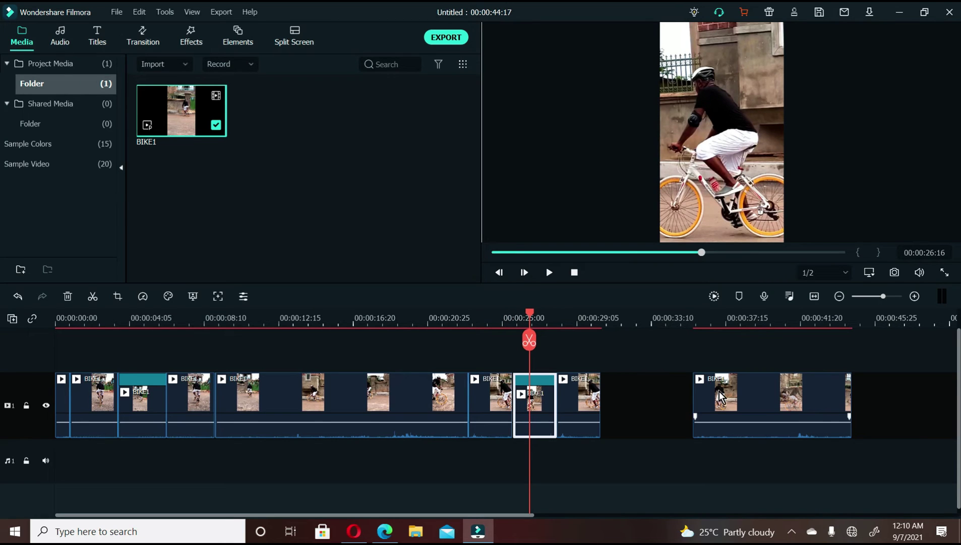
- Move the remaining footage back directly after the last short copy and play the second rewind from 00:00:22:29
left_click_drag(719, 396, 637, 393)
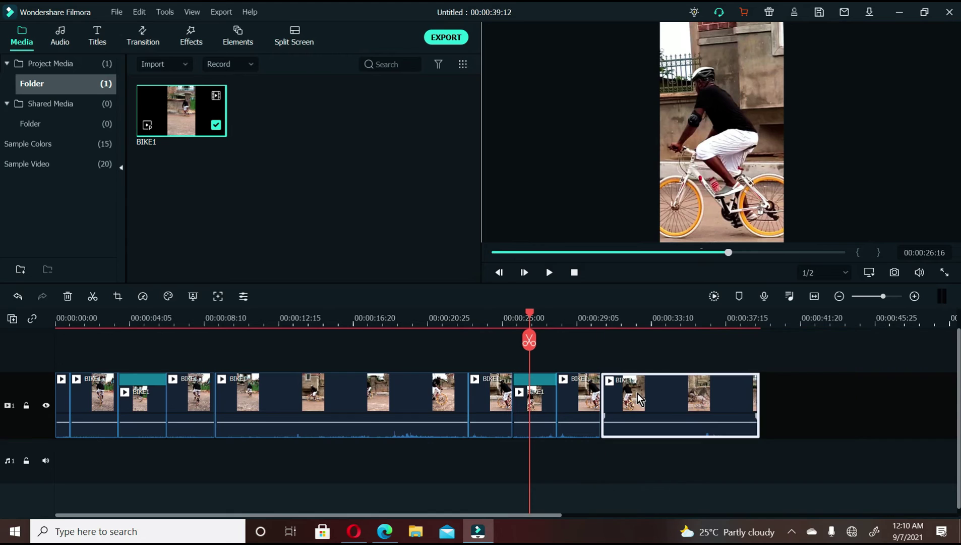
left_click(465, 321)
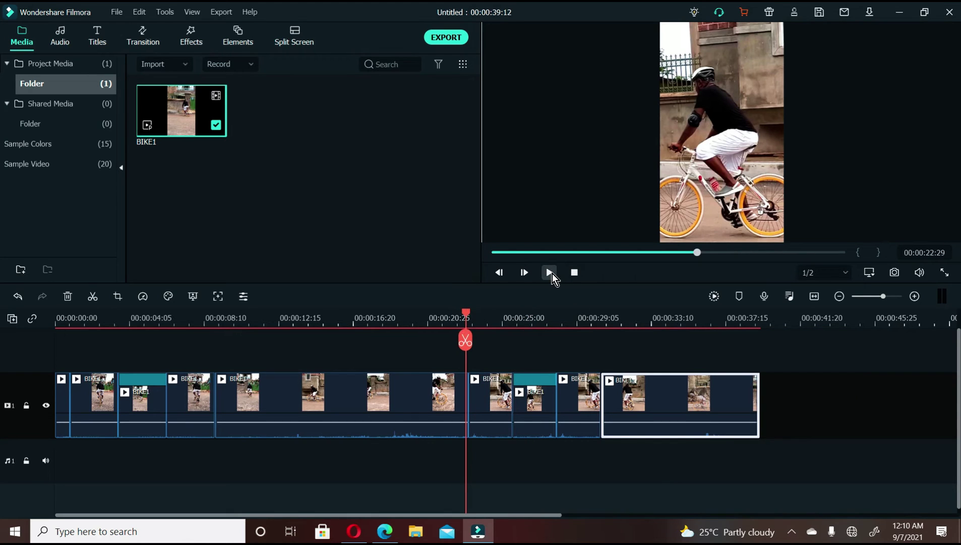
left_click(551, 273)
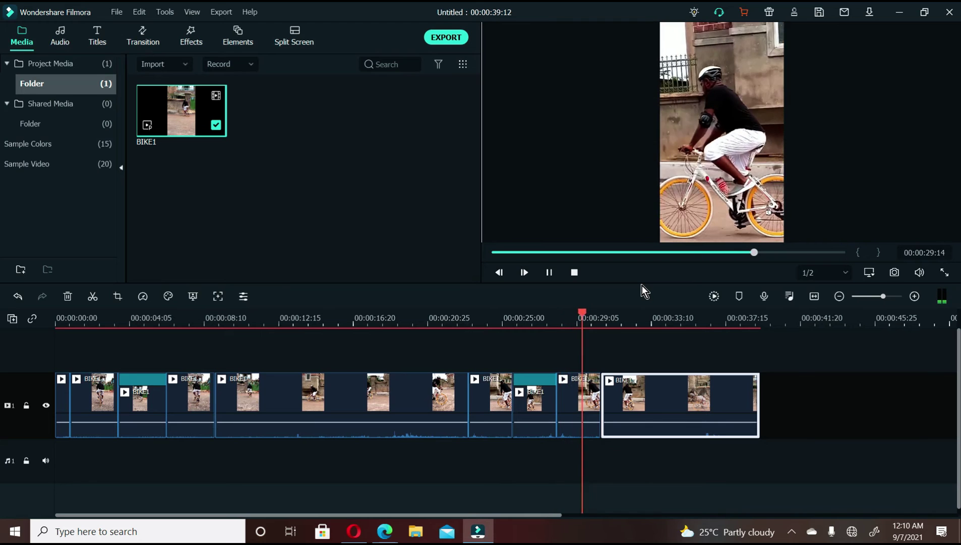
left_click(549, 272)
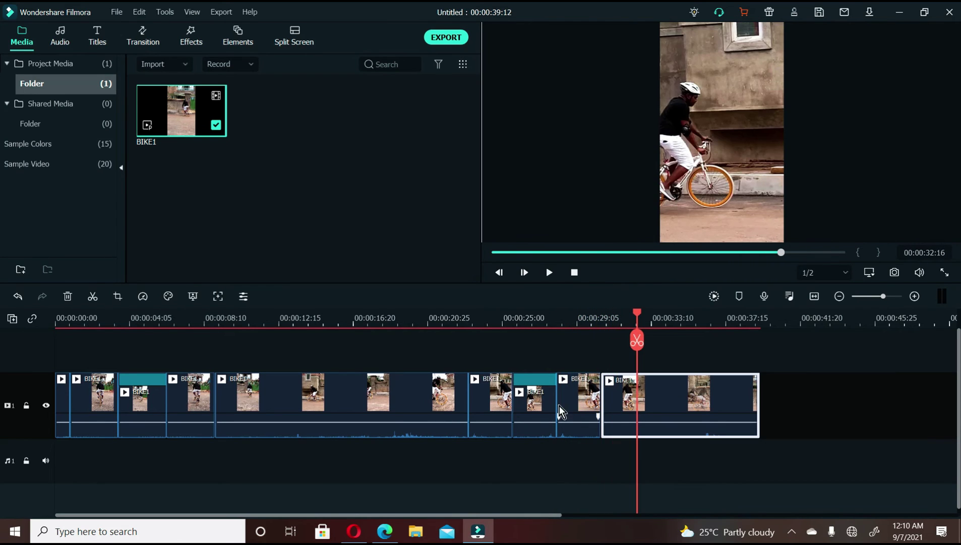
- Inspect the forward, reversed and repeated forward sections of the second rewind, scrubbing through the forward and reversed ones
left_click(492, 403)
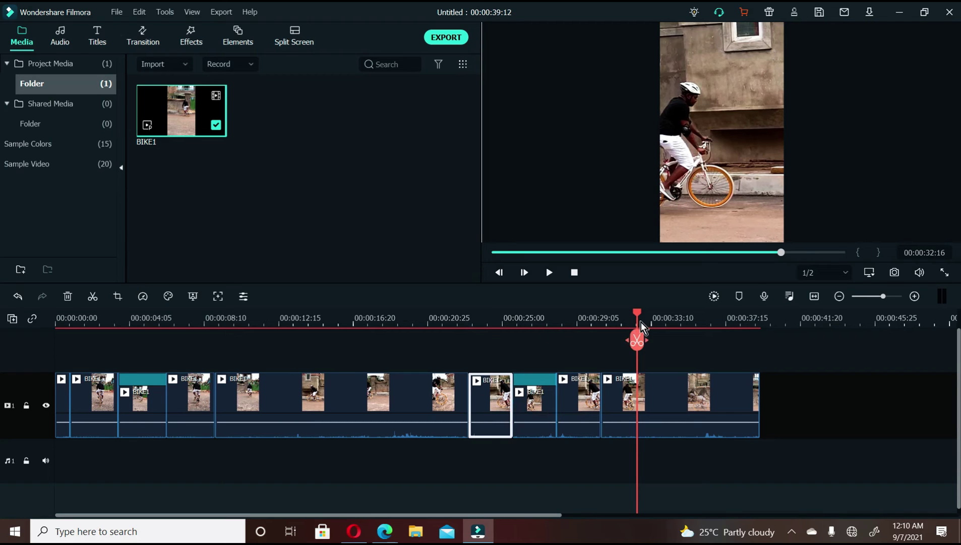
left_click_drag(640, 314, 500, 315)
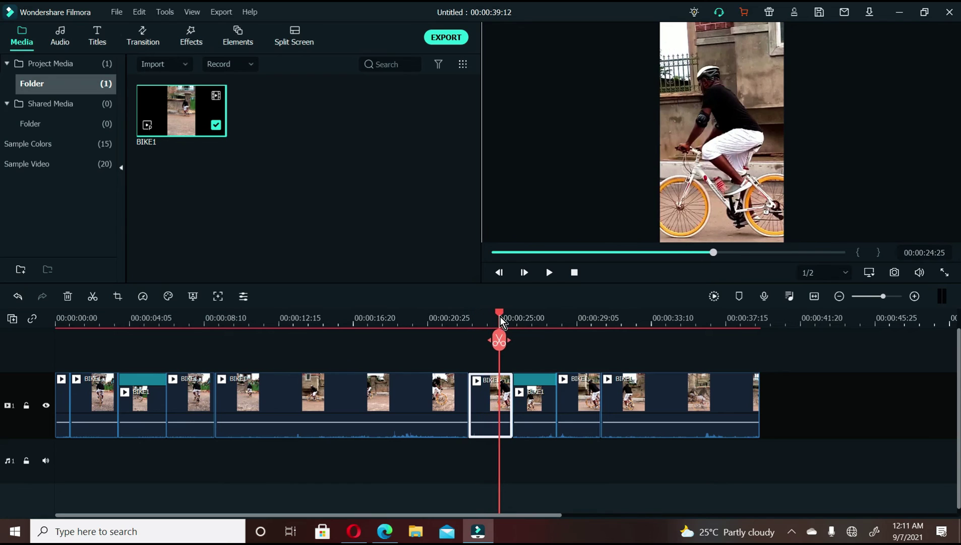
left_click(537, 403)
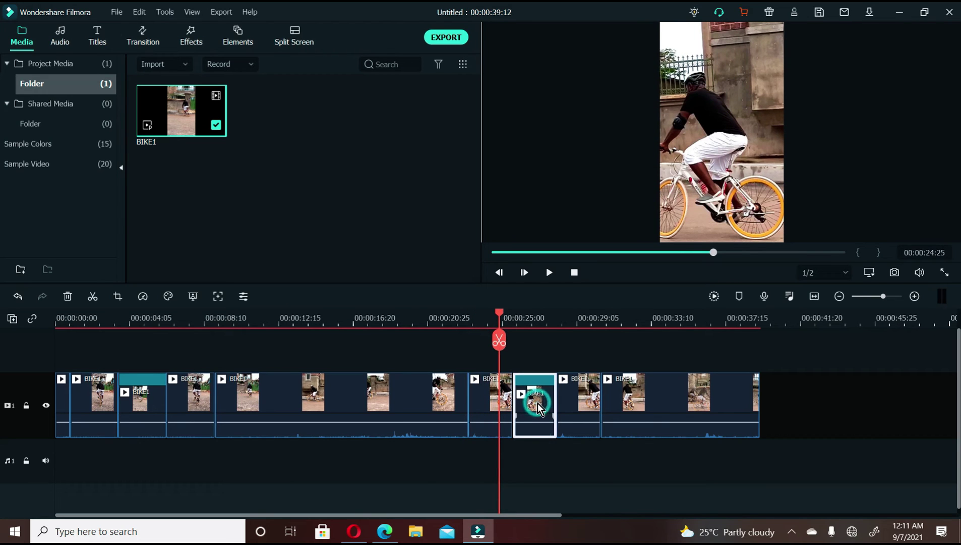
left_click_drag(541, 316, 549, 315)
left_click(569, 390)
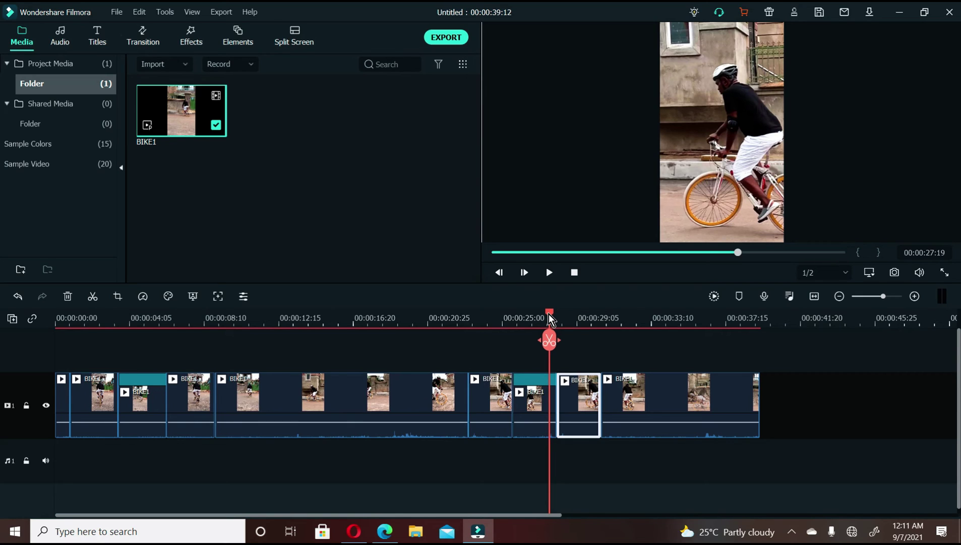
- Try removing the last of the three short sections in the second rewind, closing the gap before the remaining footage
left_click_drag(549, 314, 576, 319)
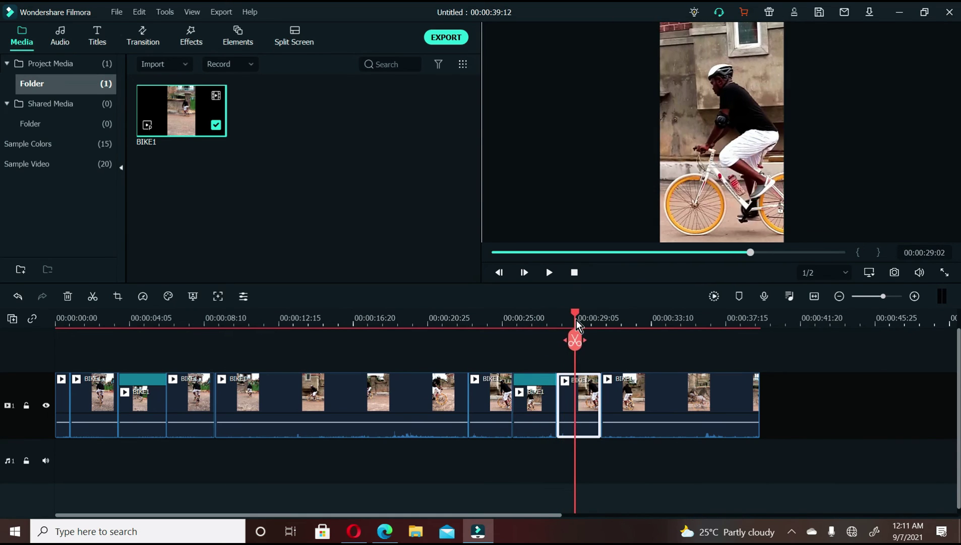
left_click(610, 413, "ctrl")
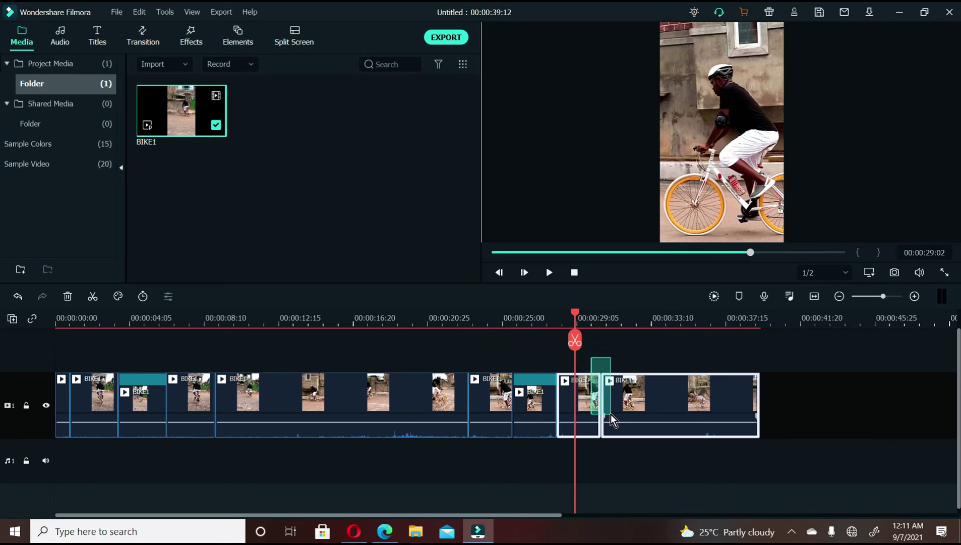
left_click(580, 398)
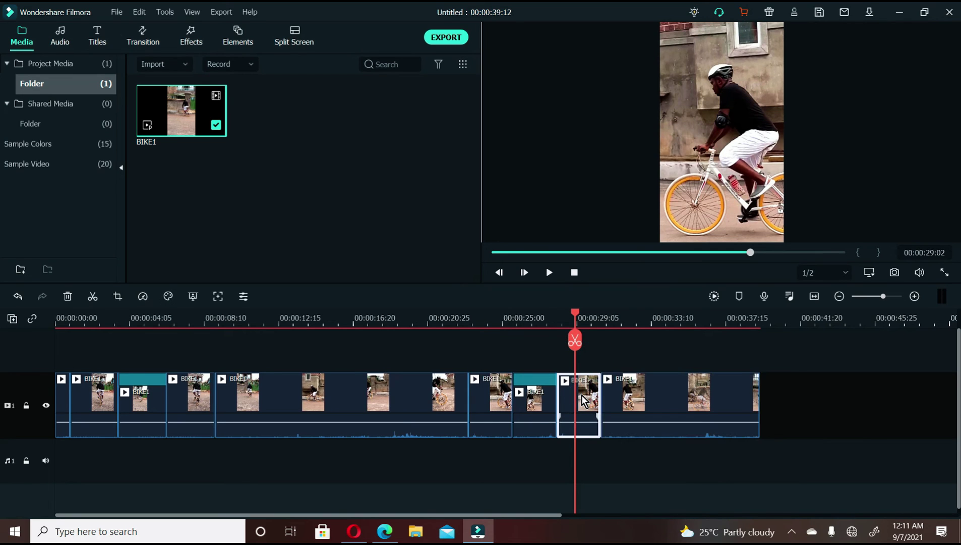
key("Delete")
- Play the second rewind from 00:00:23:09 through the reversed section and into the remaining footage to check the transition without the repeated section
left_click(472, 323)
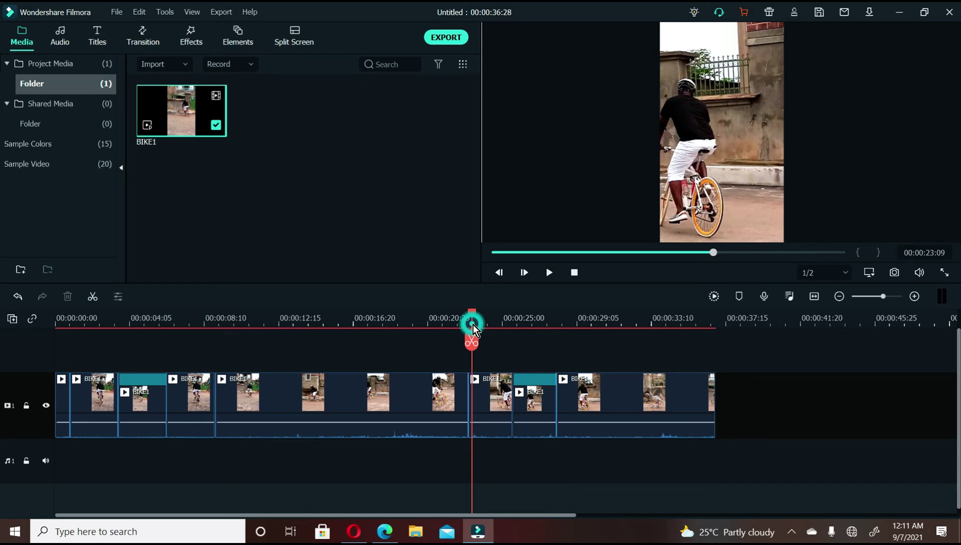
key("space")
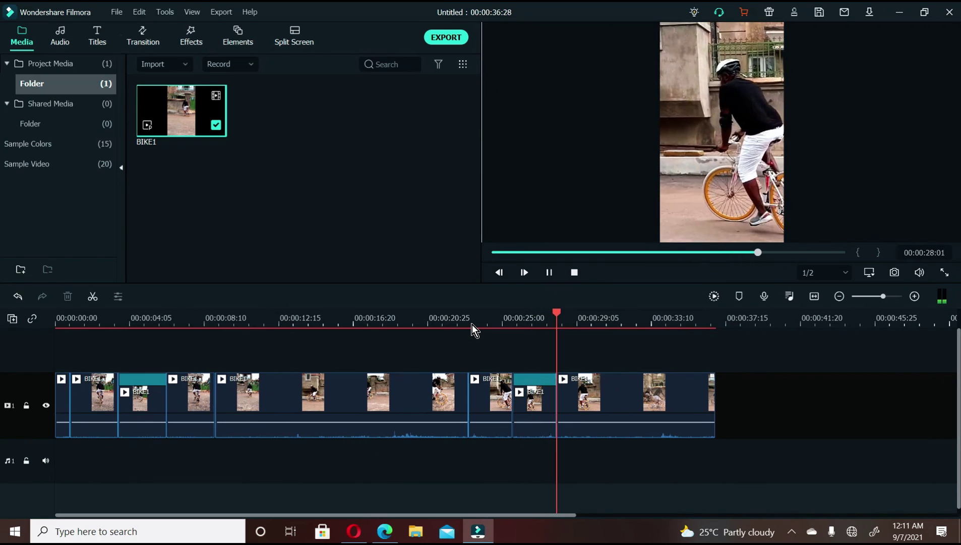
key("space")
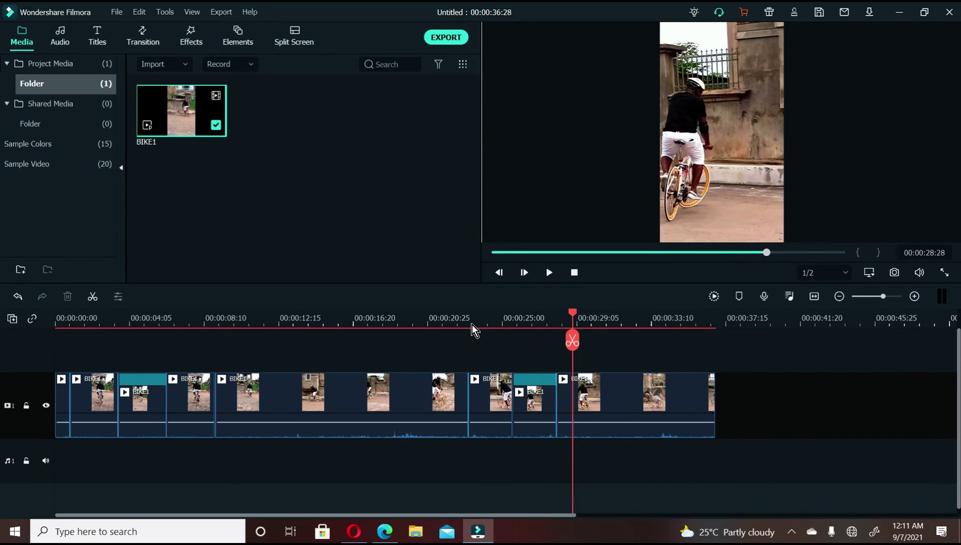
- Undo the deletion of the last short section and play the second rewind from 00:00:23:10
key("ctrl+z")
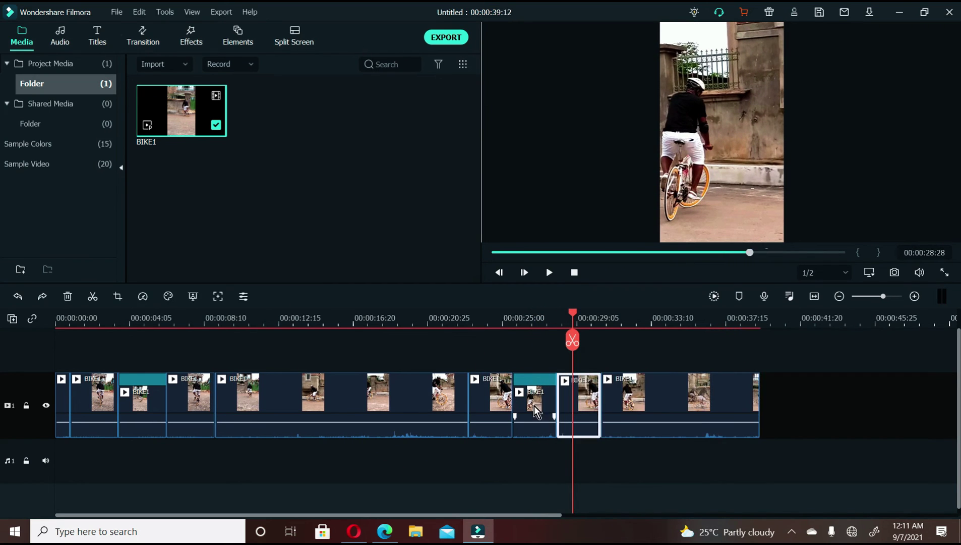
left_click(472, 320)
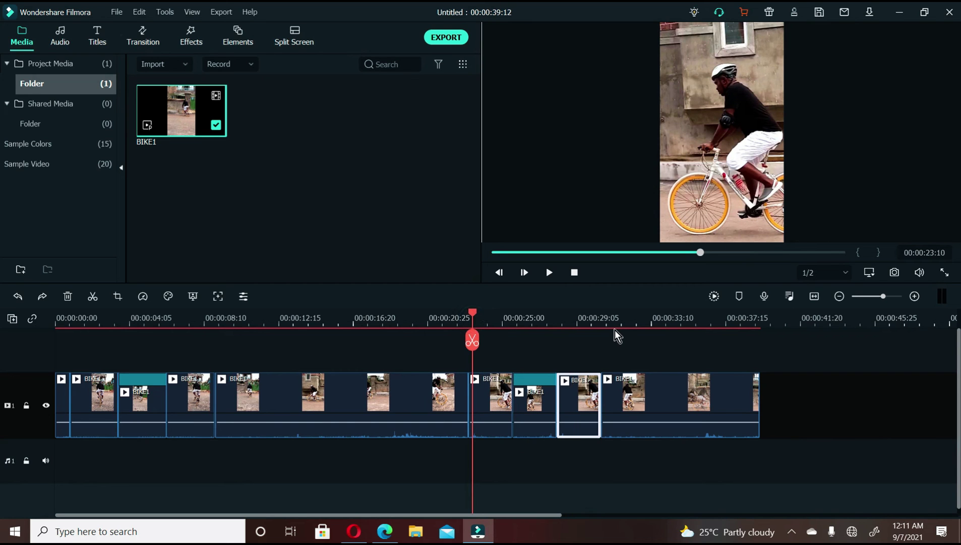
key("space")
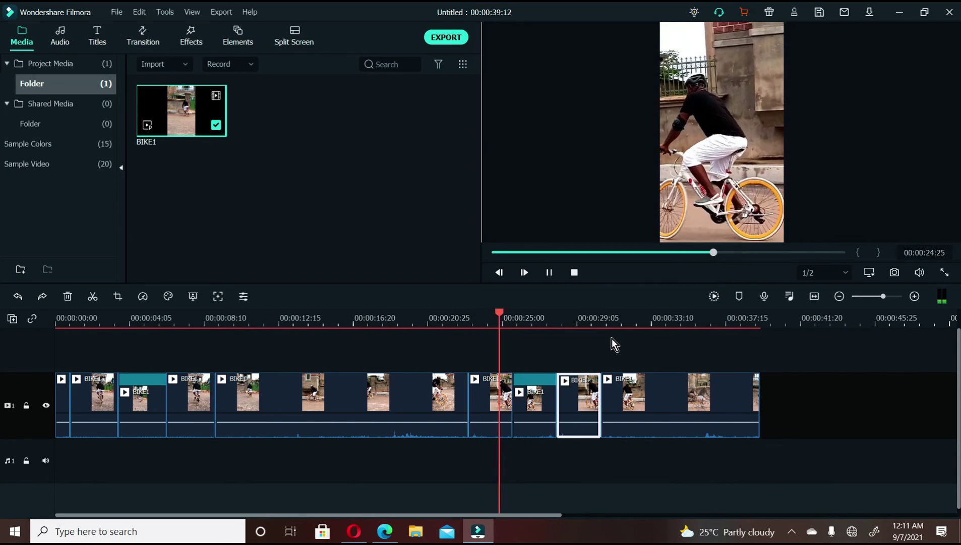